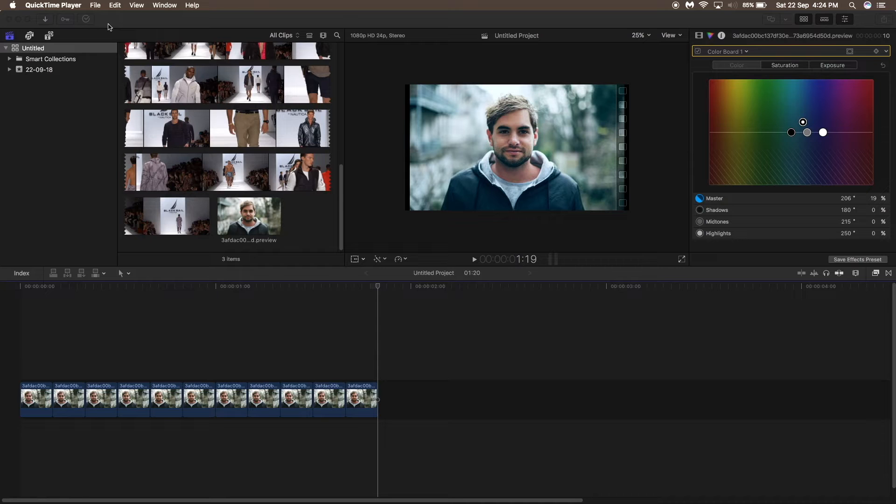
- Play back the project timeline from the start
click(108, 26)
click(28, 19)
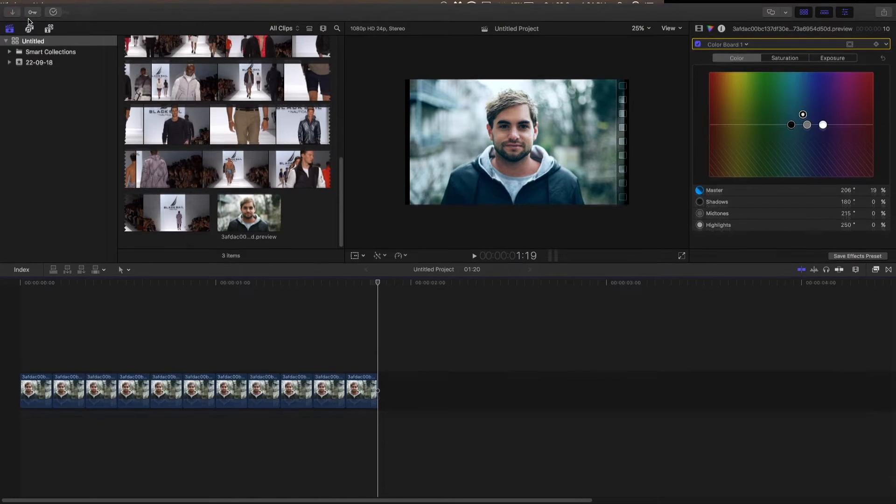
click(20, 290)
key(space)
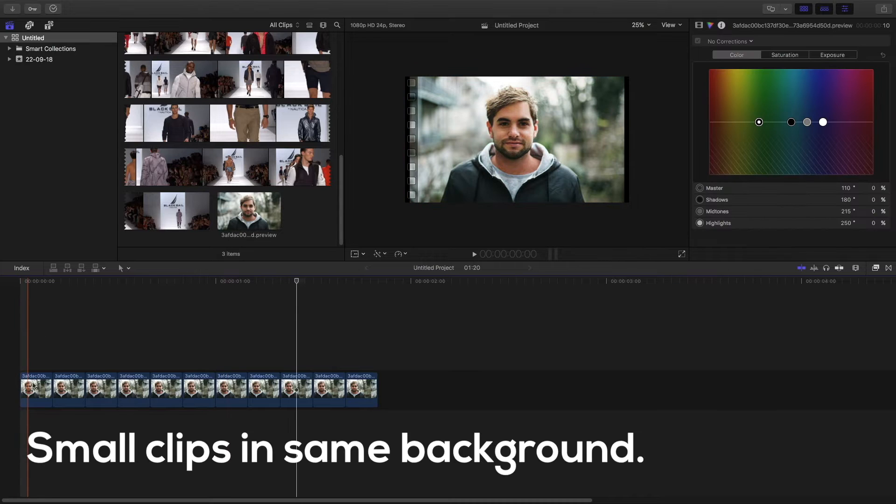
- Select all eleven clips in the timeline and lift them from the primary storyline above a gap clip, then zoom to fit
click(37, 386)
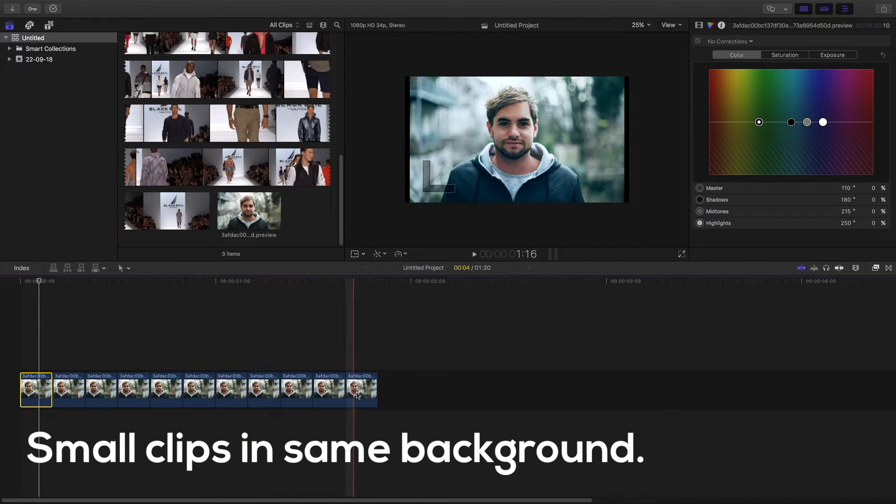
drag(35, 430, 363, 397)
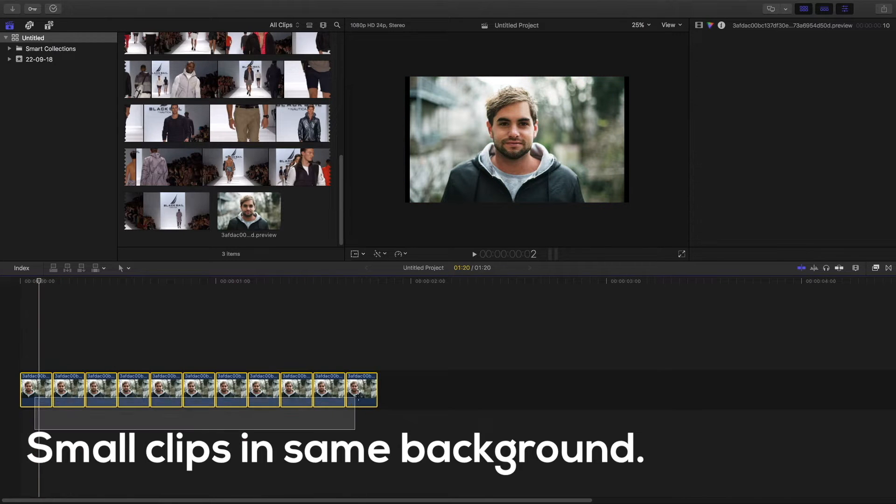
right_click(363, 397)
click(399, 480)
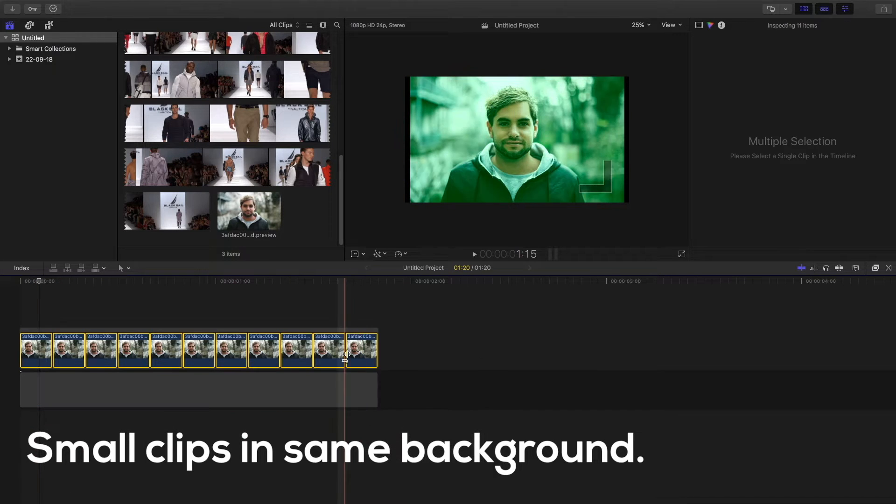
right_click(374, 346)
click(404, 320)
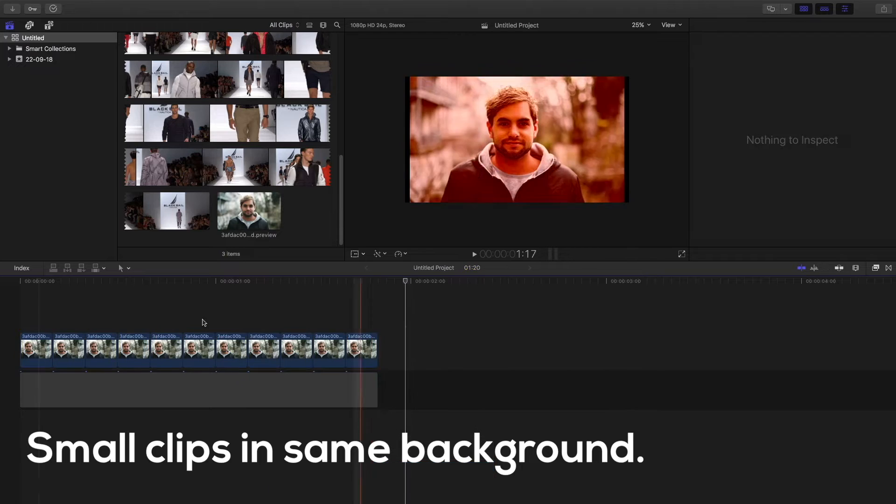
key(shift+z)
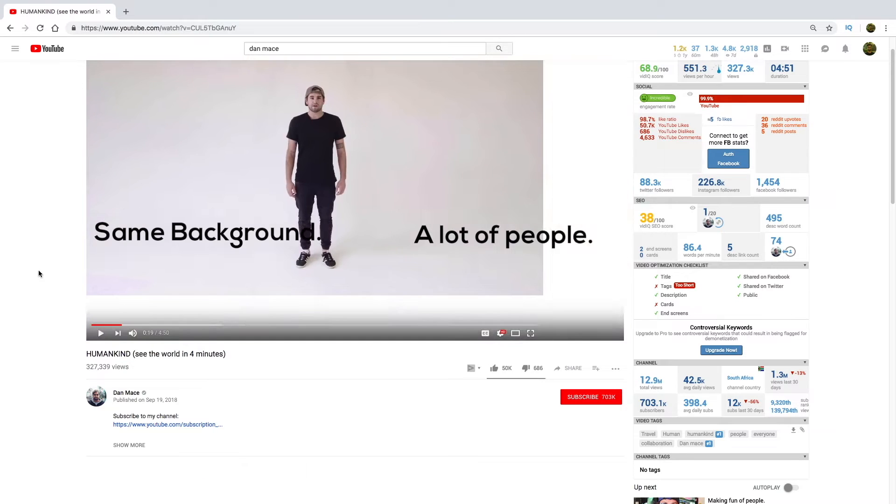
- Switch to the browser and replay the opening of the HUMANKIND reference video
click(99, 332)
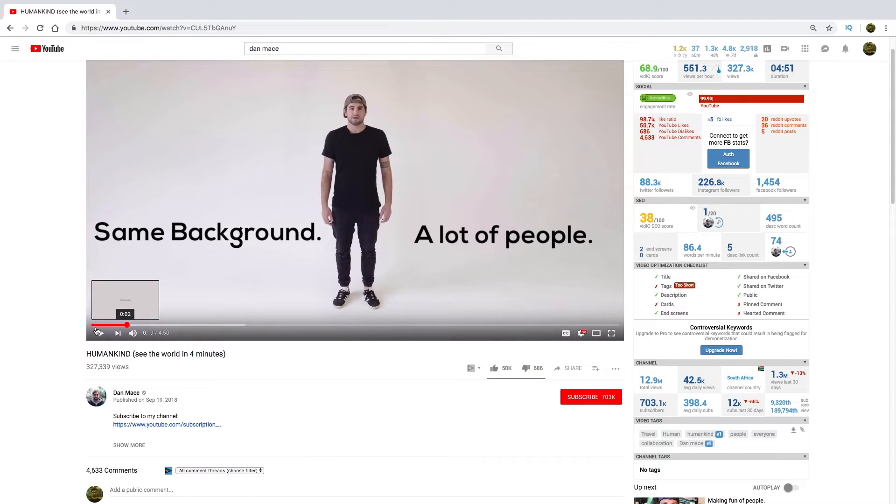
click(96, 326)
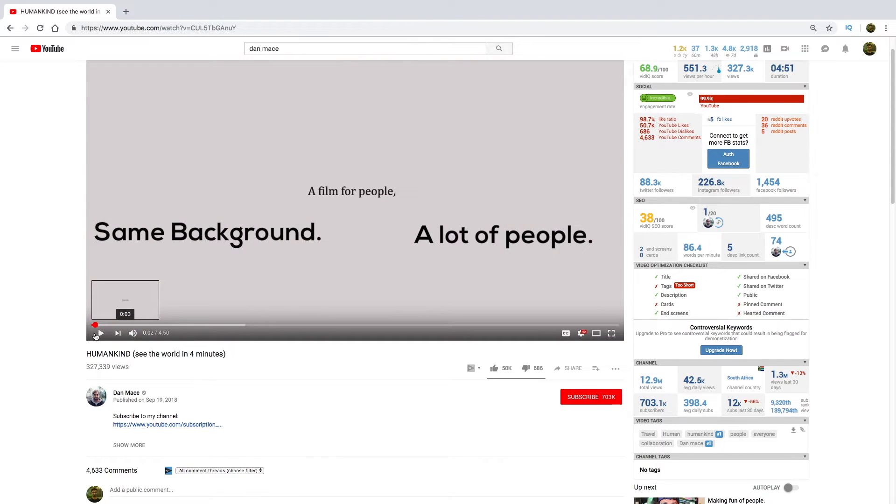
key(space)
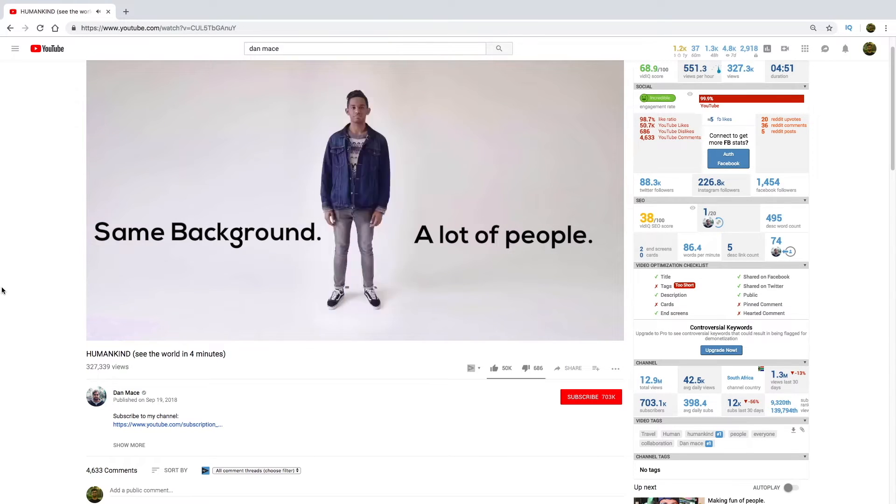
click(97, 331)
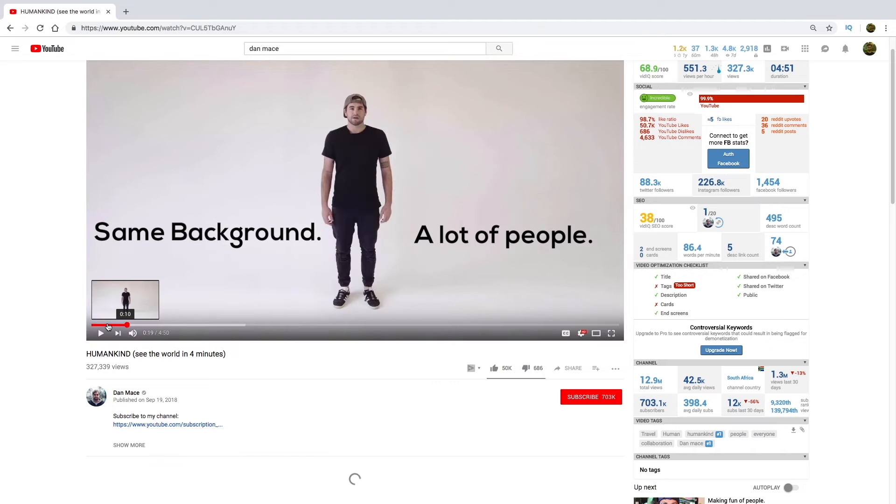
click(96, 326)
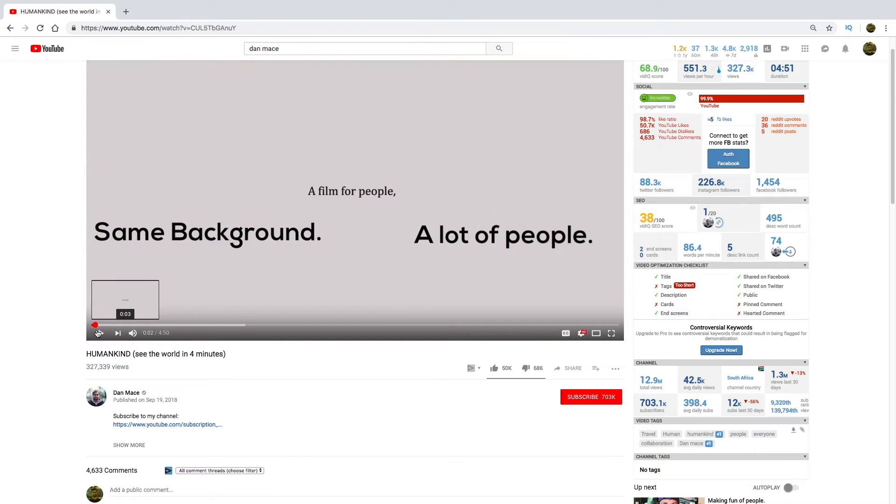
click(95, 335)
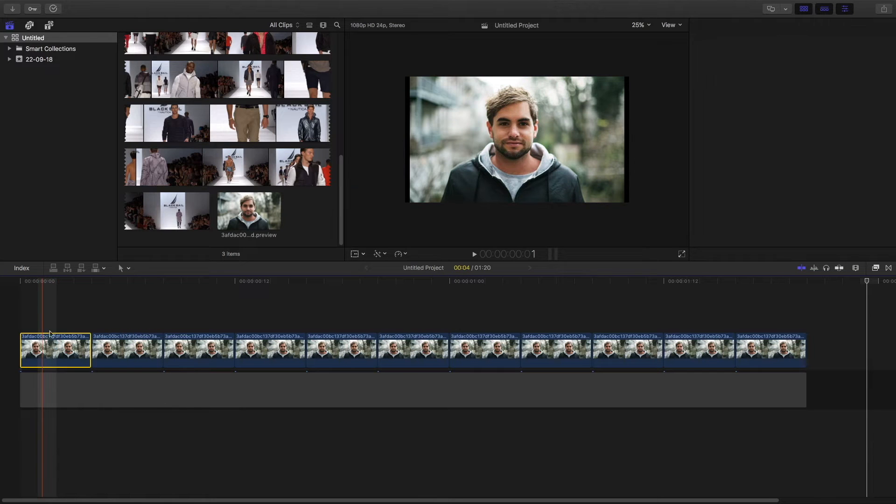
- Connect a copy of the first clip above the storyline and blade it where the second clip begins
drag(51, 345, 21, 306)
click(94, 306)
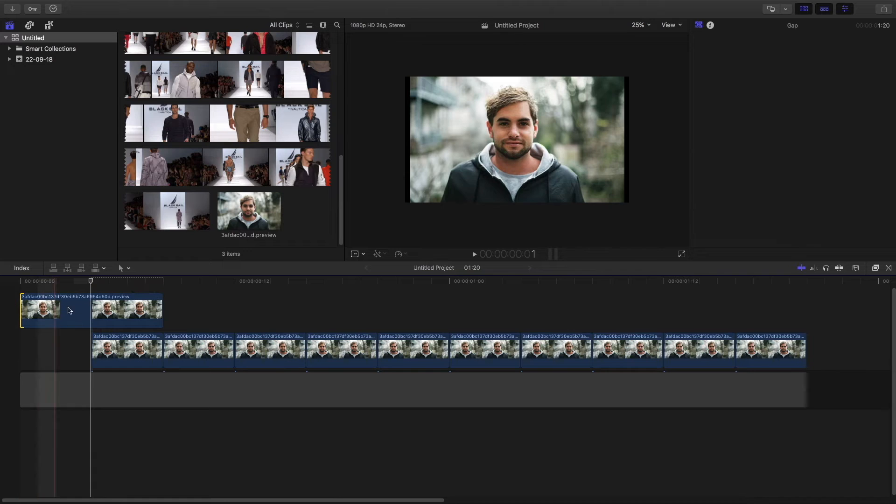
key(b)
click(94, 302)
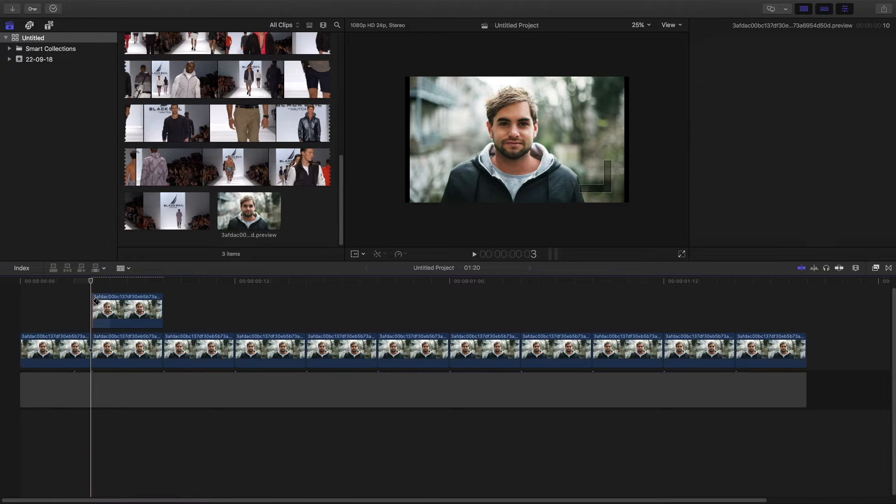
- Select the connected clip, search the effects browser for mask, and apply Draw Mask to it
key(a)
click(116, 312)
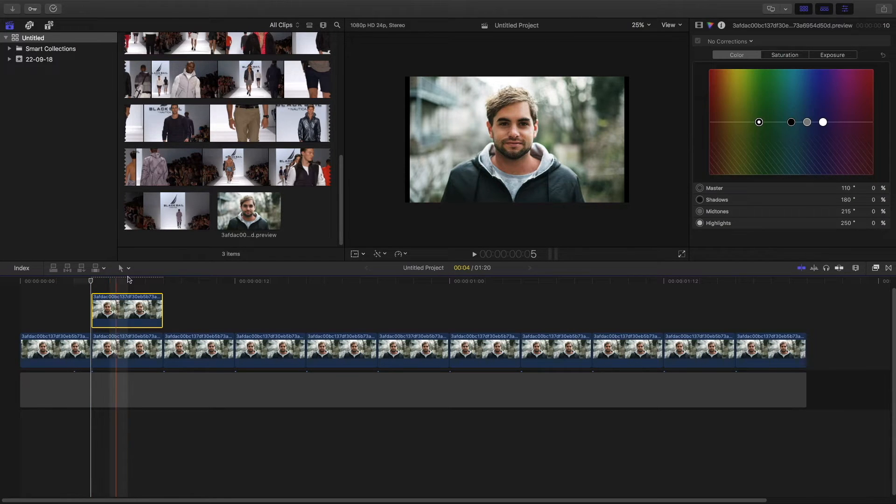
click(128, 283)
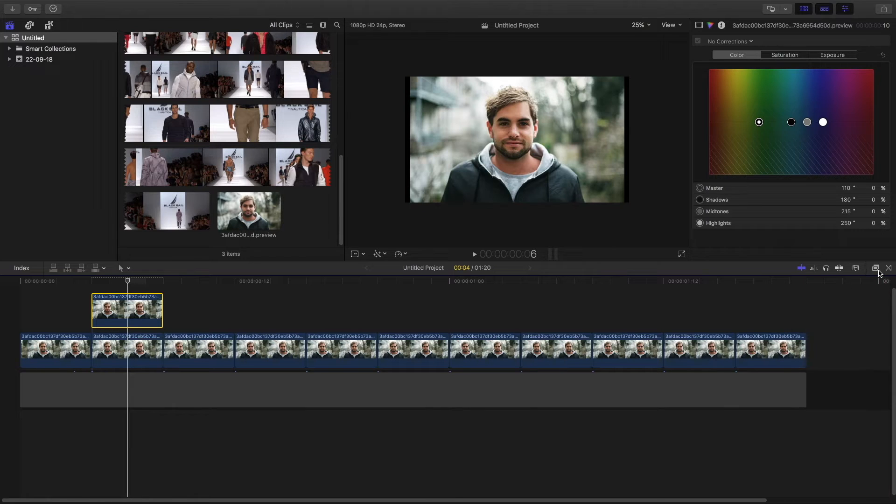
key(super+5)
click(783, 497)
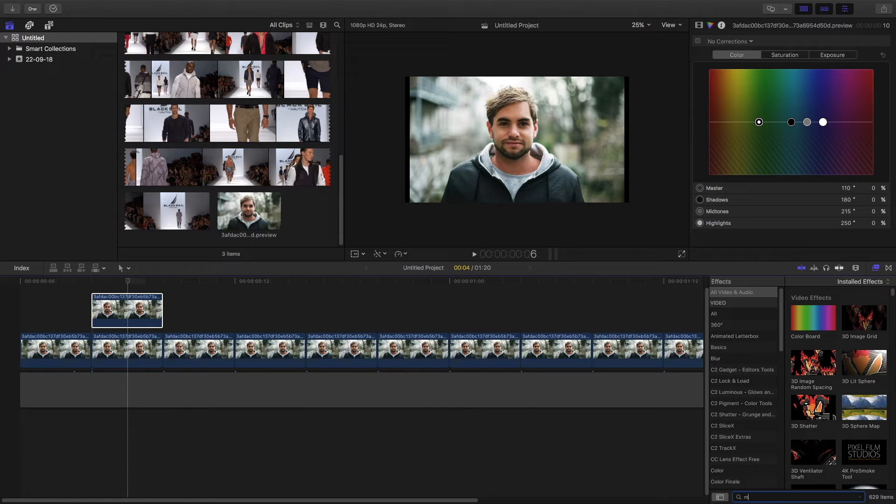
text(mask)
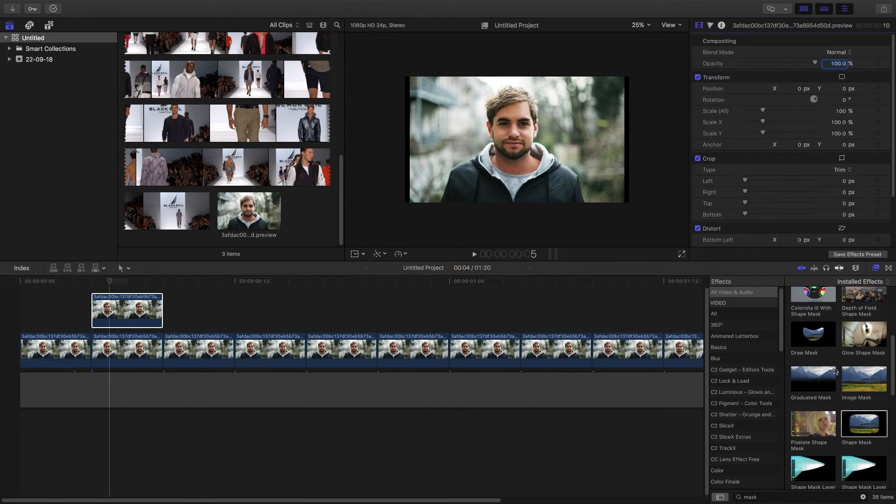
scroll(838, 379, up, 2)
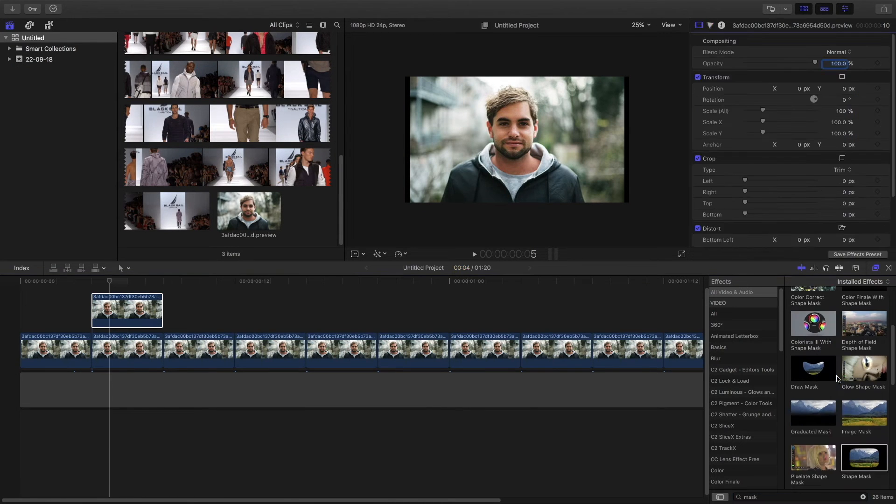
drag(821, 373, 127, 310)
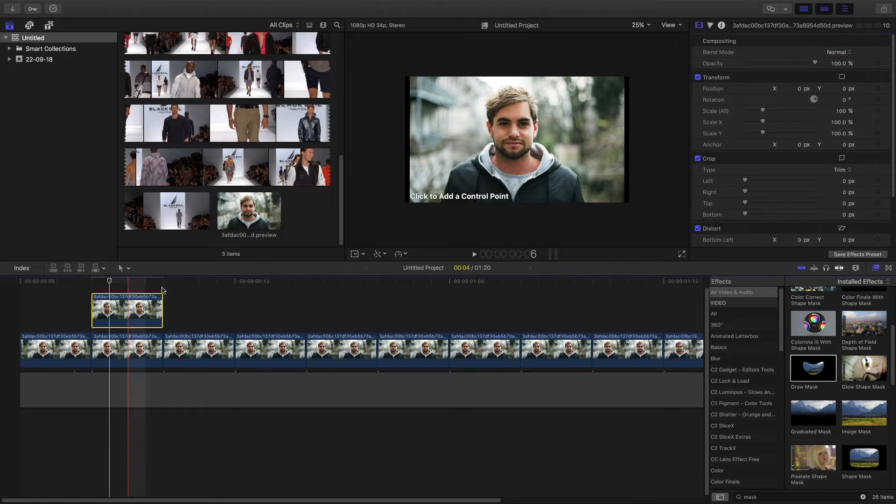
- Draw a mask shape over the right side of the man's face and invert the mask
click(517, 116)
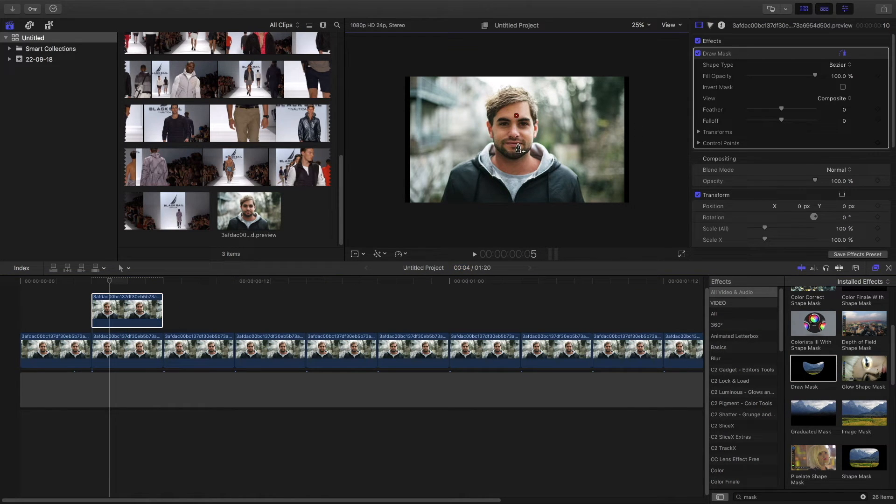
click(516, 116)
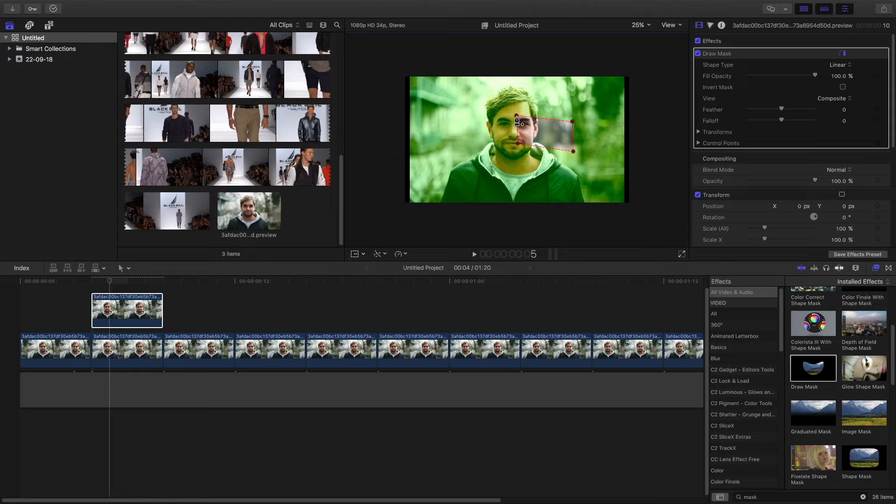
click(843, 88)
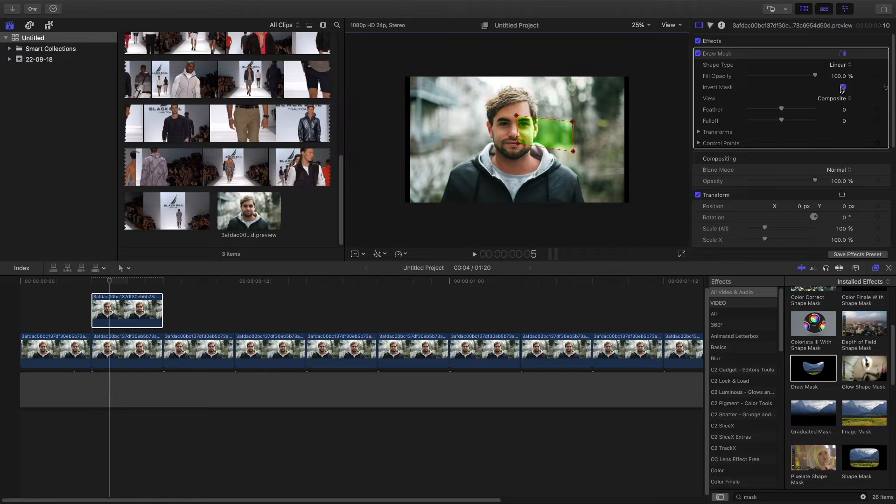
- Add a second inverted Draw Mask to the connected clip, covering the lower-left part of the frame
drag(806, 364, 107, 313)
click(434, 160)
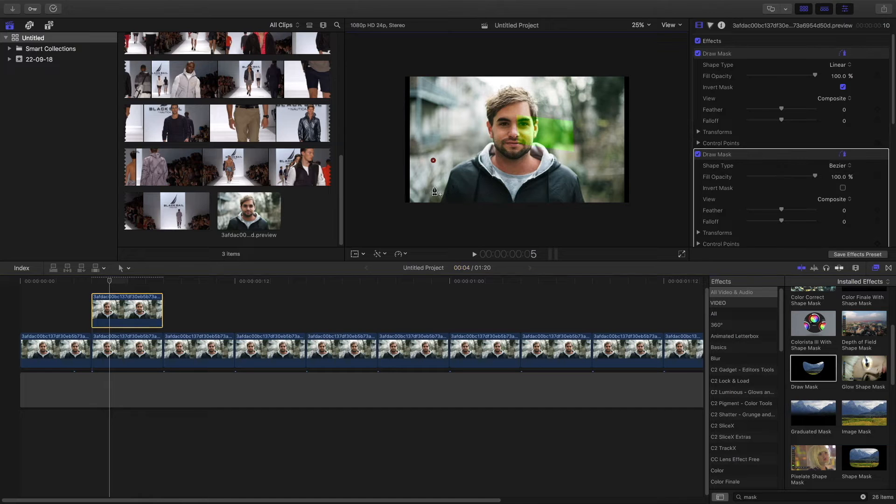
click(434, 161)
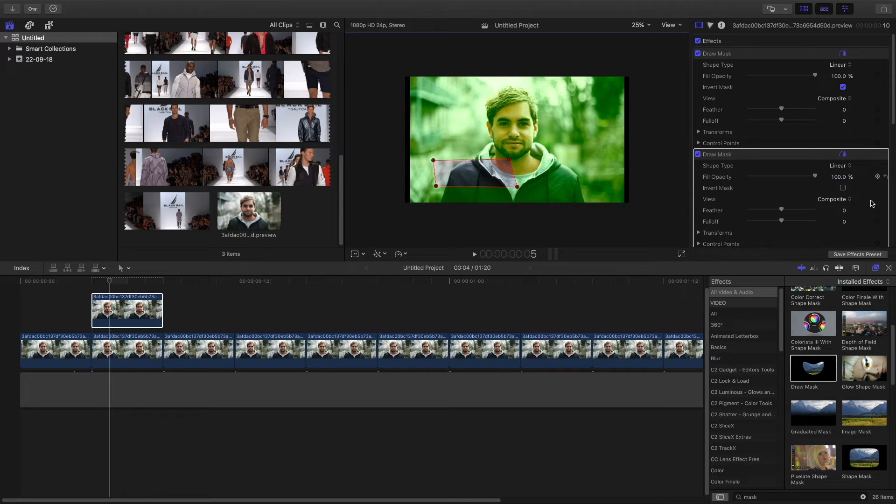
click(842, 189)
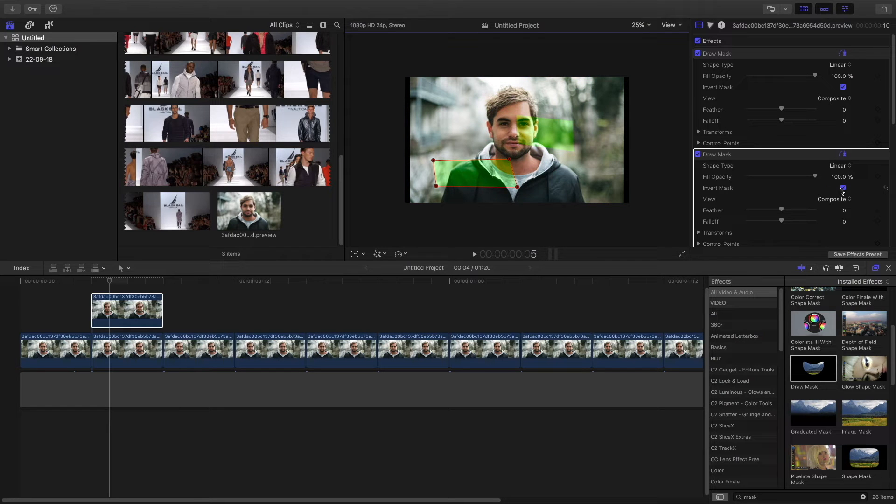
- Place a second connected copy of the clip beside the first one above the storyline
click(198, 295)
click(143, 346)
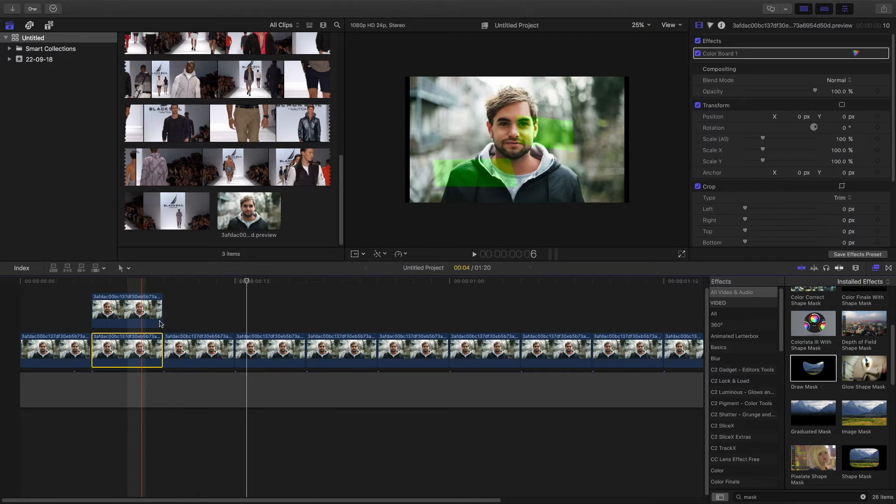
drag(160, 323, 232, 322)
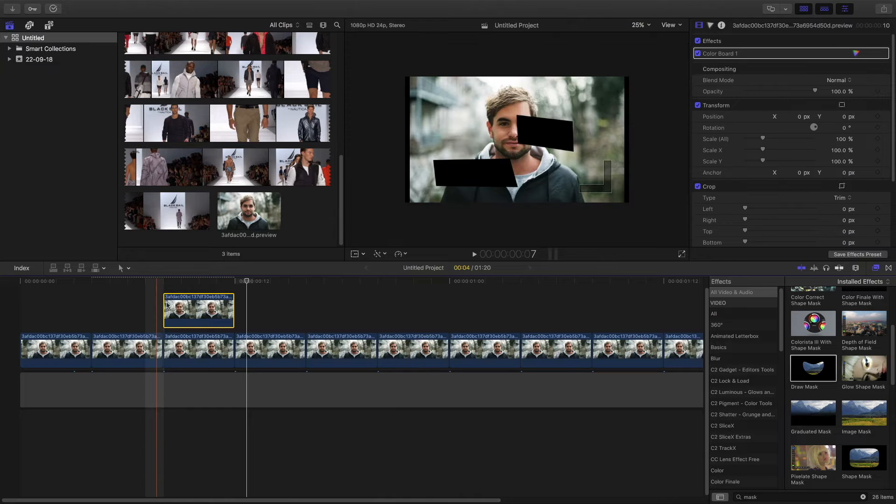
drag(167, 305, 95, 313)
drag(133, 359, 135, 284)
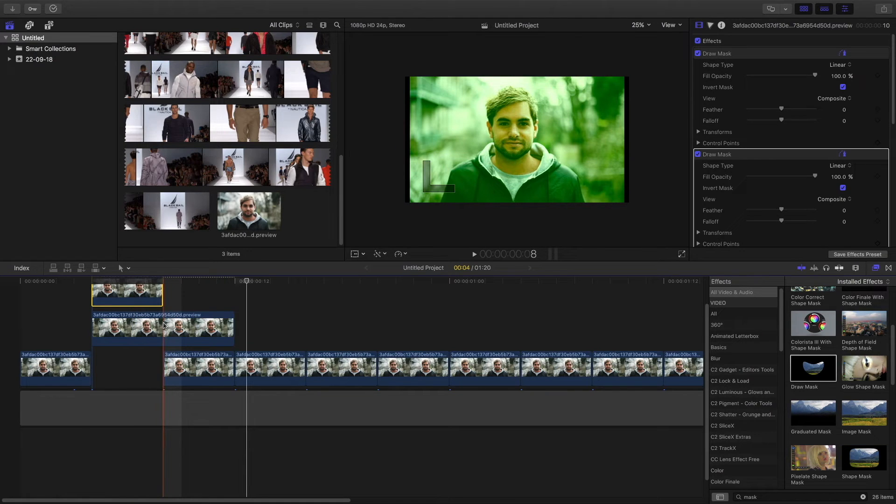
key(b)
key(super+z)
click(164, 325)
key(a)
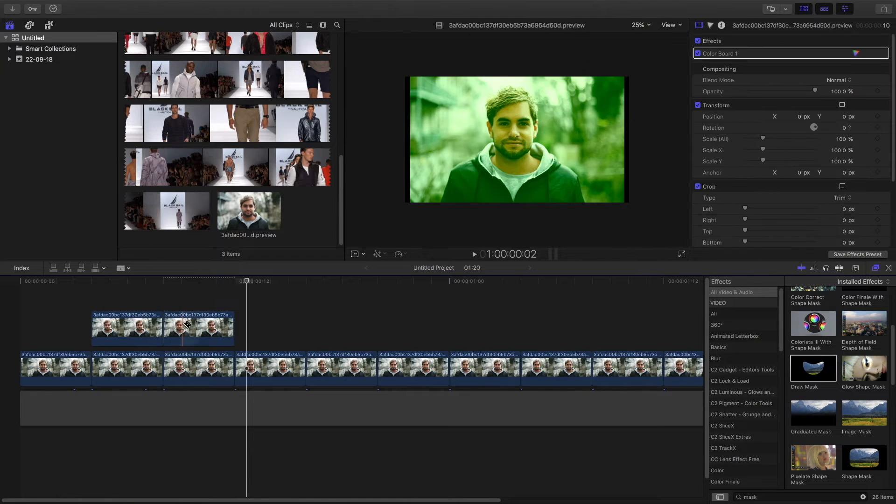
- Apply Draw Mask to the second connected clip, outline the area left of the face, and invert it
click(189, 337)
drag(813, 368, 190, 329)
click(457, 126)
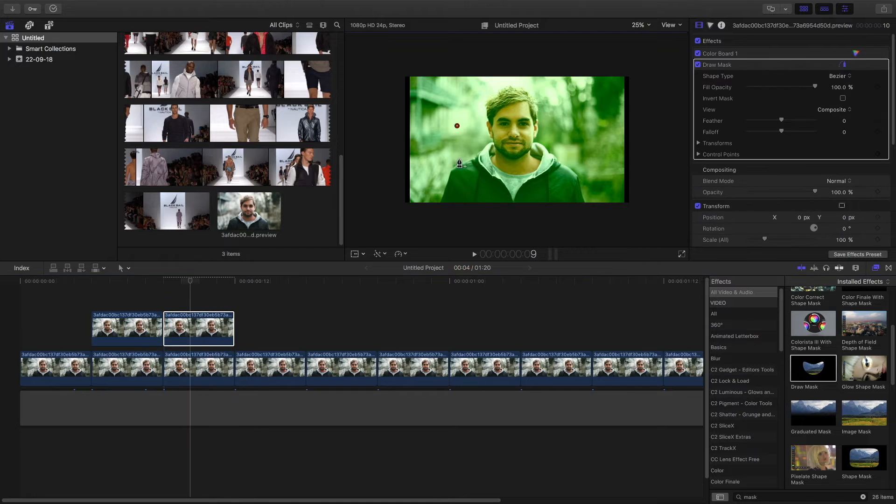
click(459, 126)
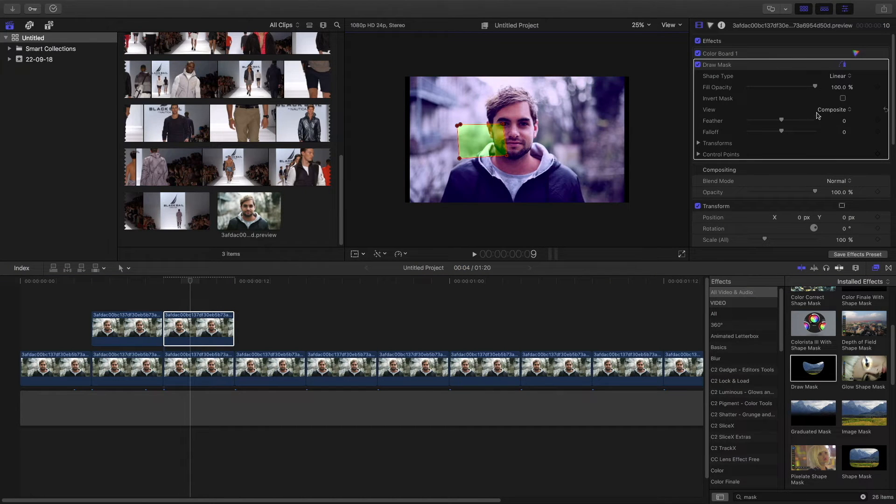
click(843, 98)
- Add another inverted Draw Mask to the second connected clip, covering the lower-right of the frame
drag(794, 371, 198, 329)
click(551, 166)
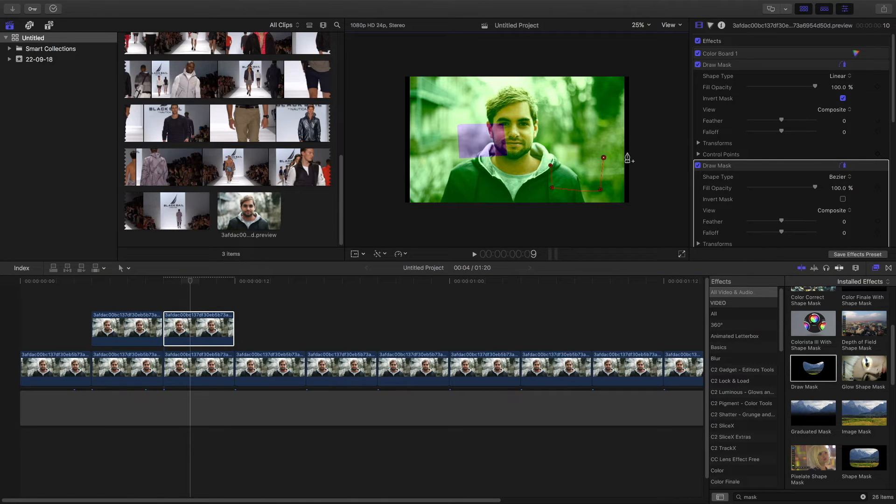
key(c)
click(843, 200)
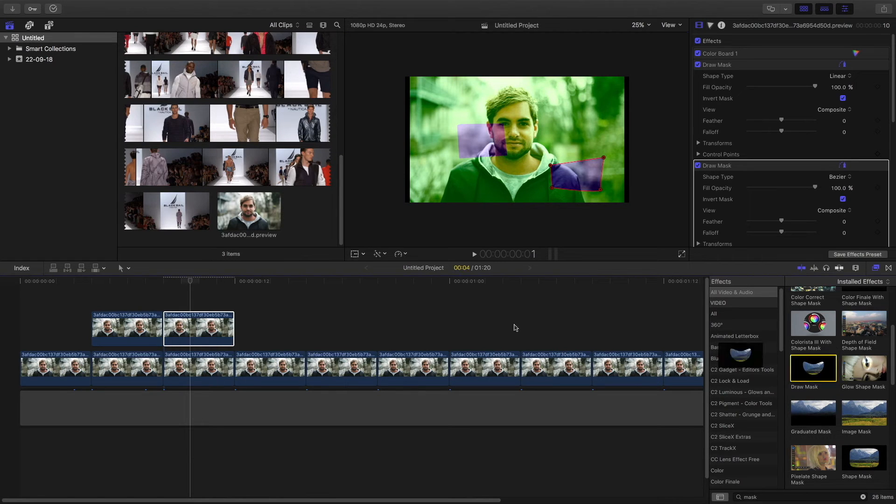
- Add a third inverted Draw Mask to the second connected clip, covering the area above and right of the face
click(224, 327)
click(524, 87)
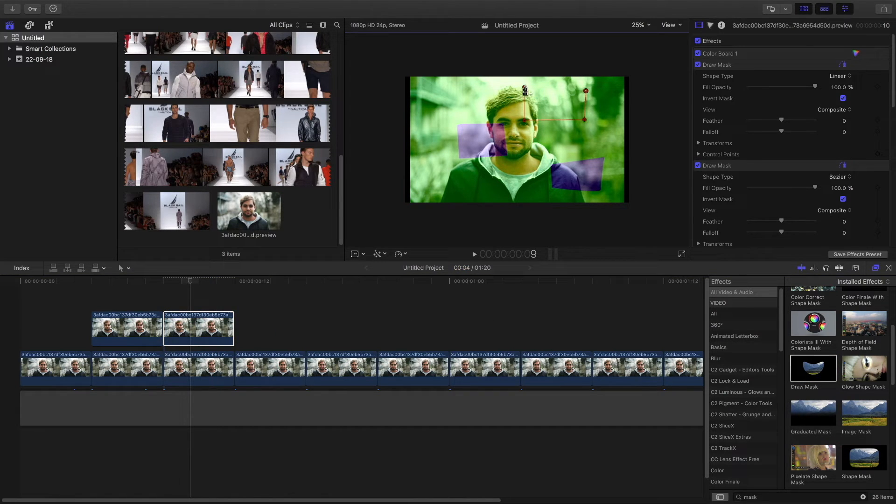
click(525, 87)
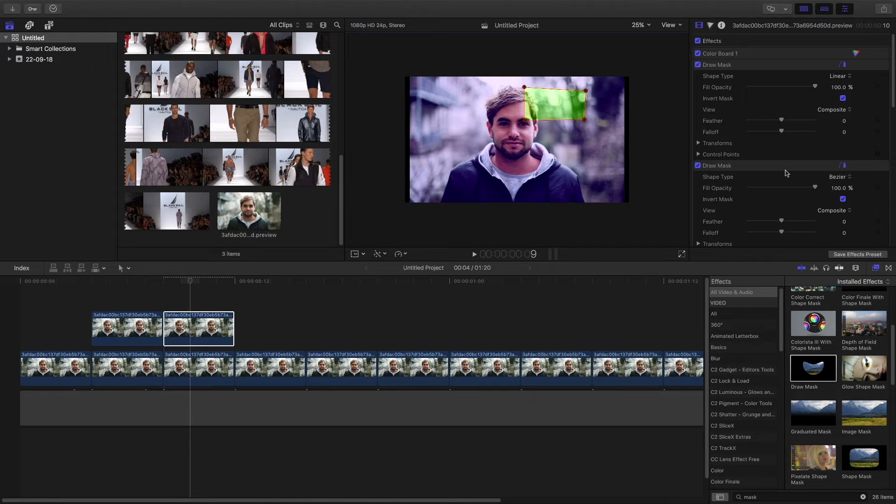
scroll(843, 205, down, 4)
click(843, 217)
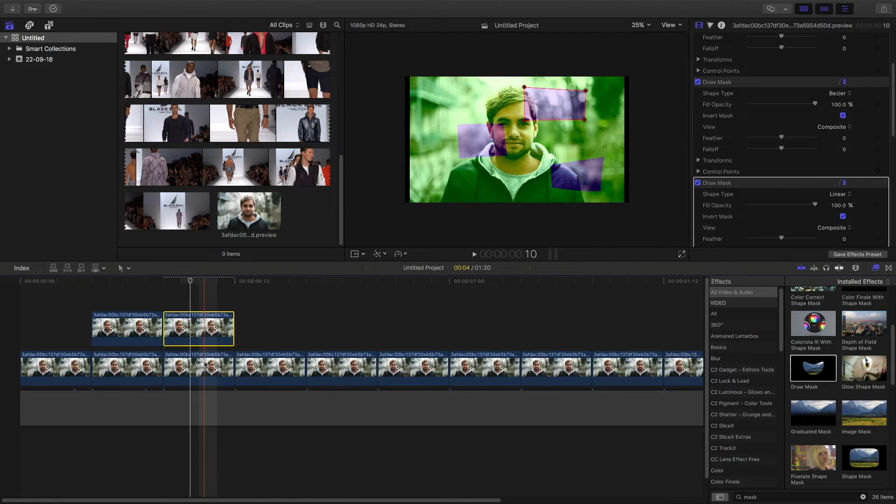
- Place a third connected copy of the clip beside the second one above the storyline
drag(230, 332, 302, 366)
drag(225, 367, 225, 304)
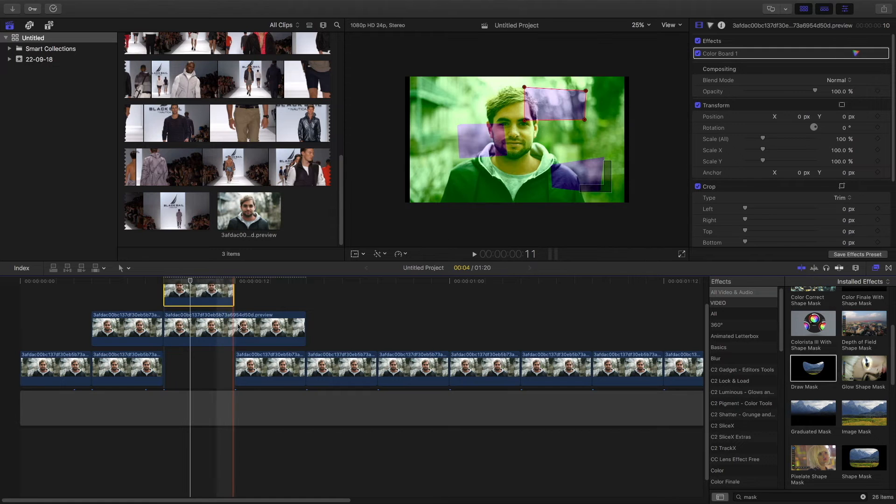
key(super+z)
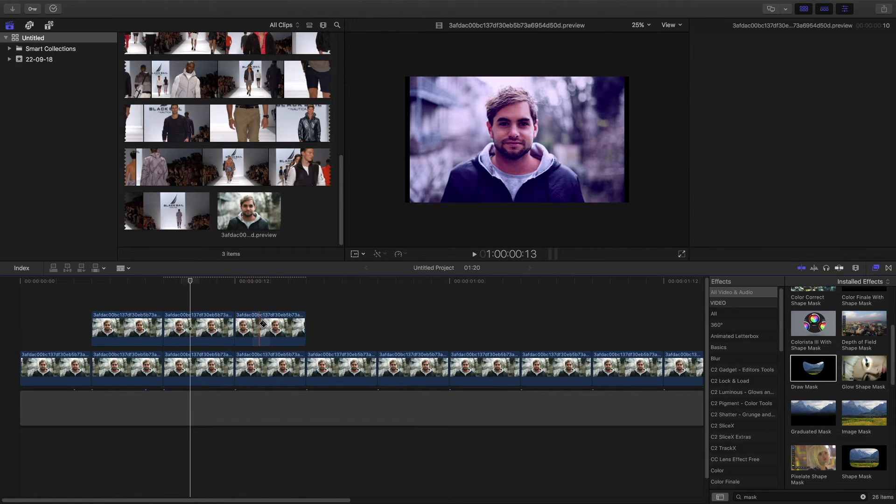
- Apply Draw Mask to the third connected clip, outline an area at the lower left of the frame, and invert it
click(273, 323)
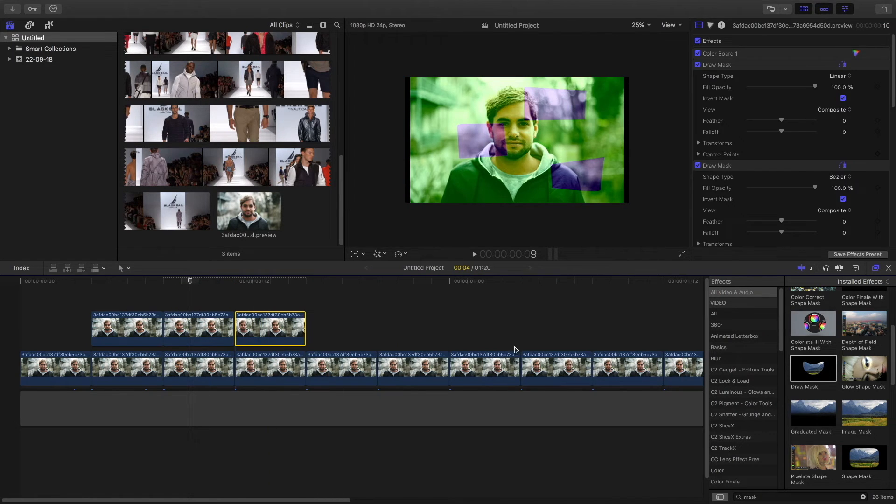
drag(814, 368, 262, 325)
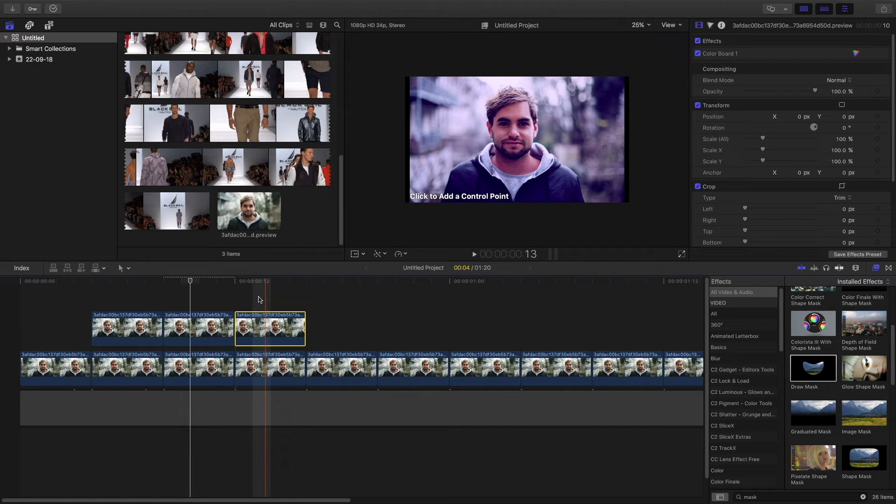
click(244, 291)
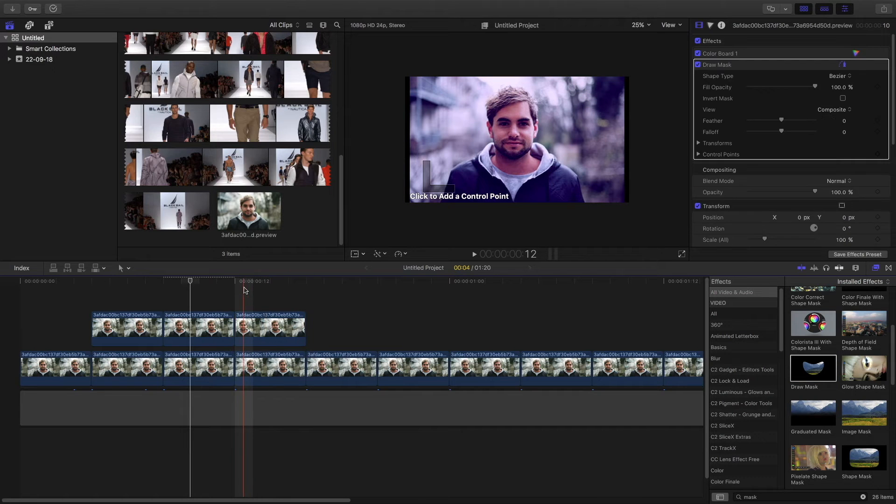
click(244, 291)
click(267, 329)
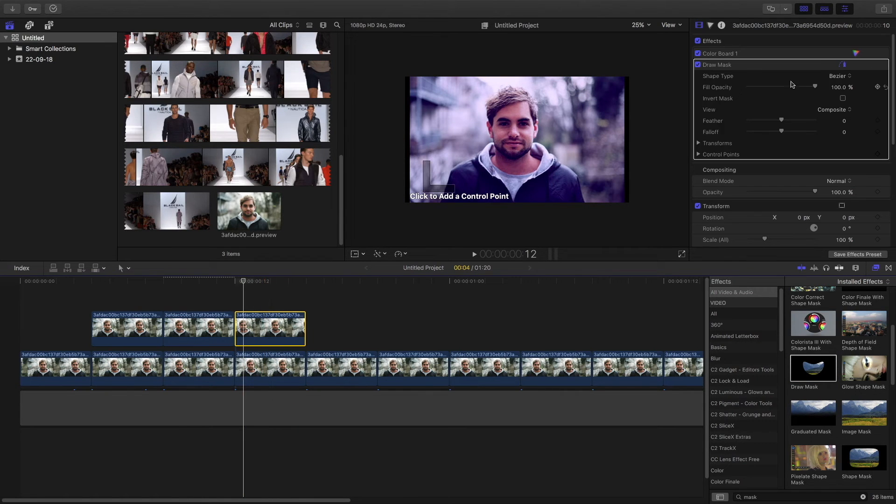
click(438, 163)
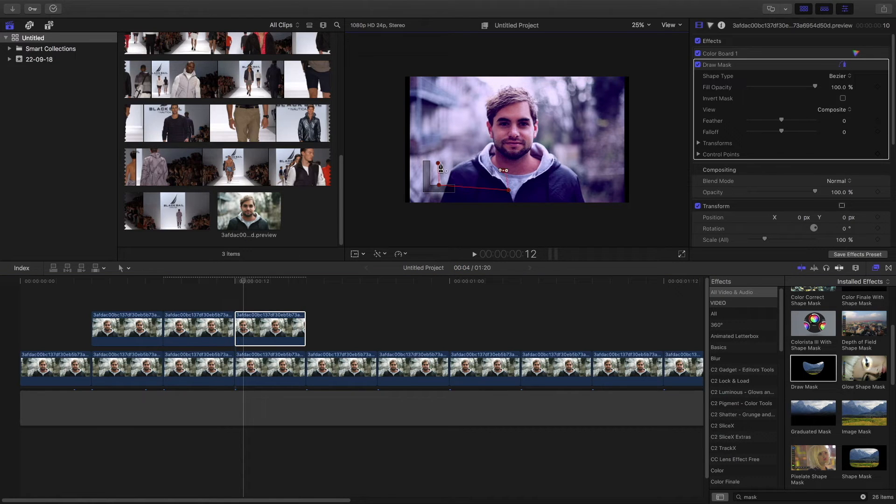
click(438, 163)
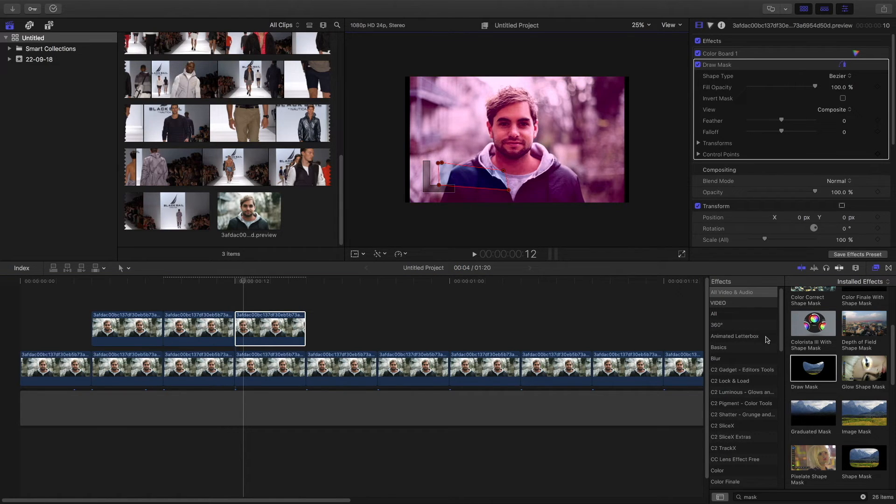
click(844, 98)
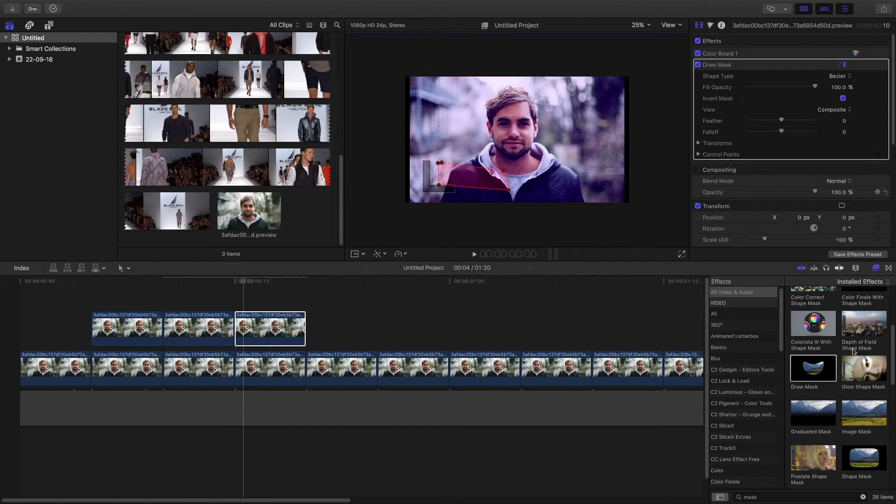
- Add a second inverted Draw Mask to the third connected clip, covering the lower-right of the frame
click(292, 329)
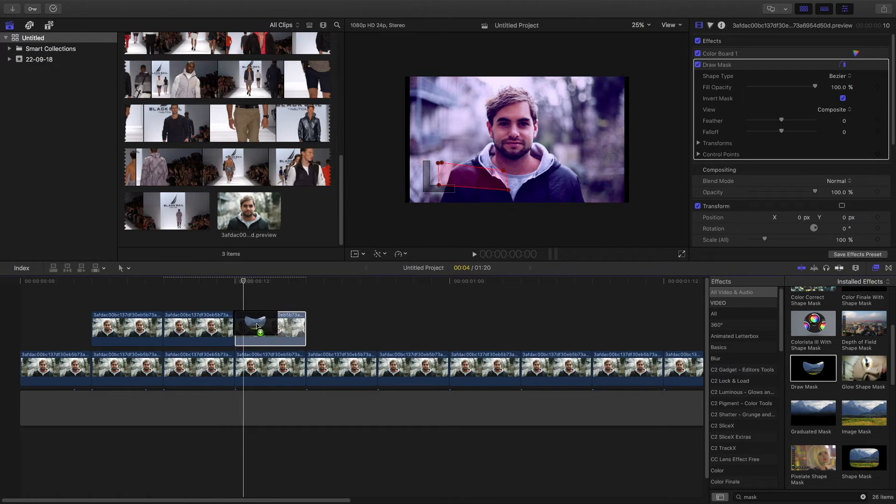
click(580, 156)
click(544, 162)
click(551, 185)
click(620, 180)
click(580, 156)
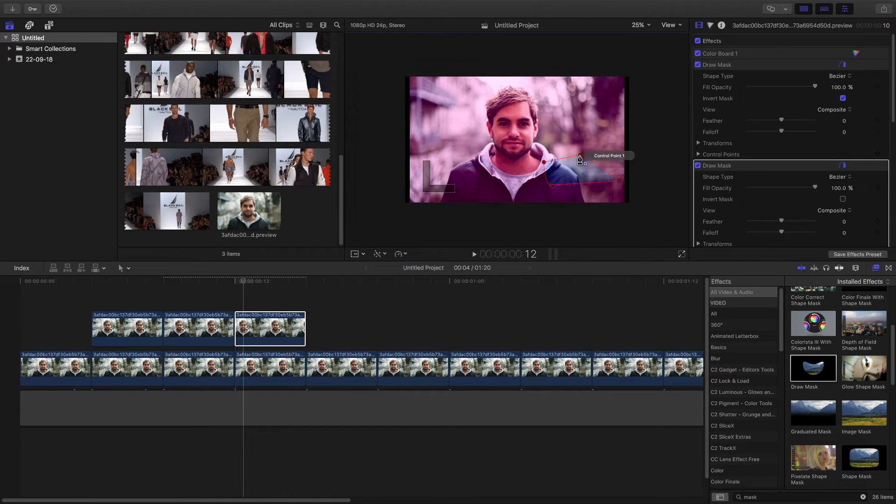
click(843, 199)
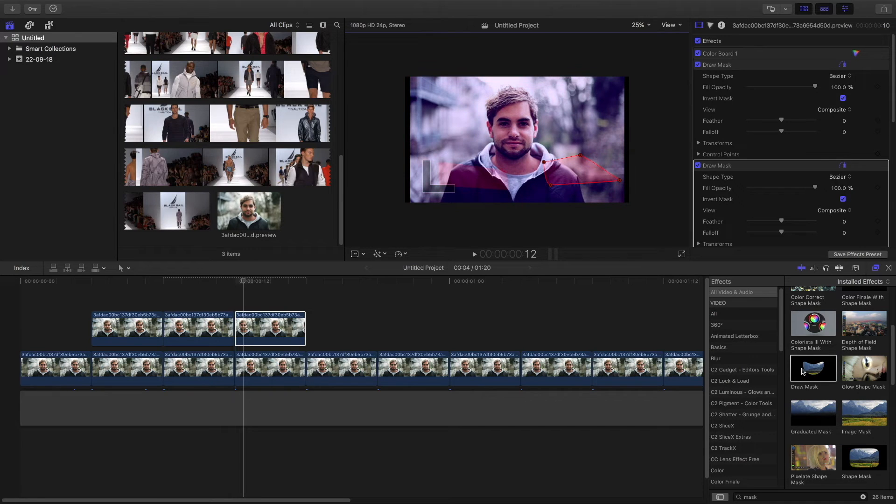
- Add a third Draw Mask to the third connected clip, outlining a small area left of the face at eye level
drag(807, 366, 280, 330)
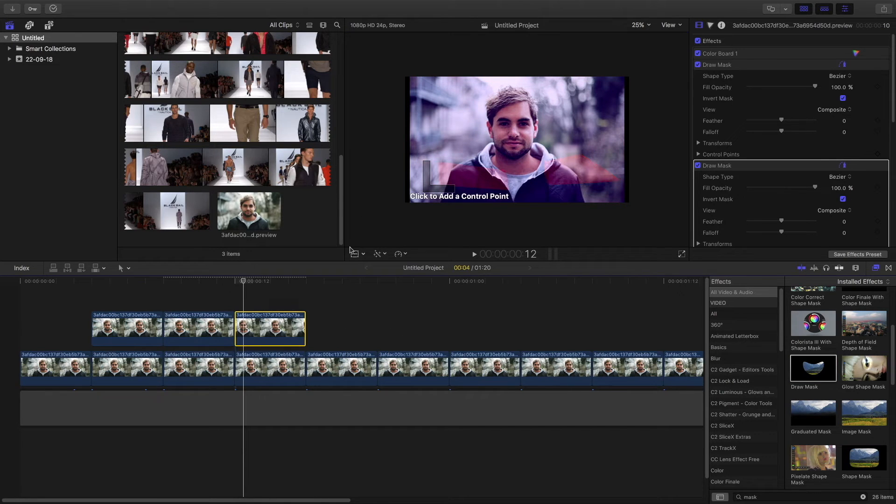
click(462, 120)
click(465, 139)
click(507, 137)
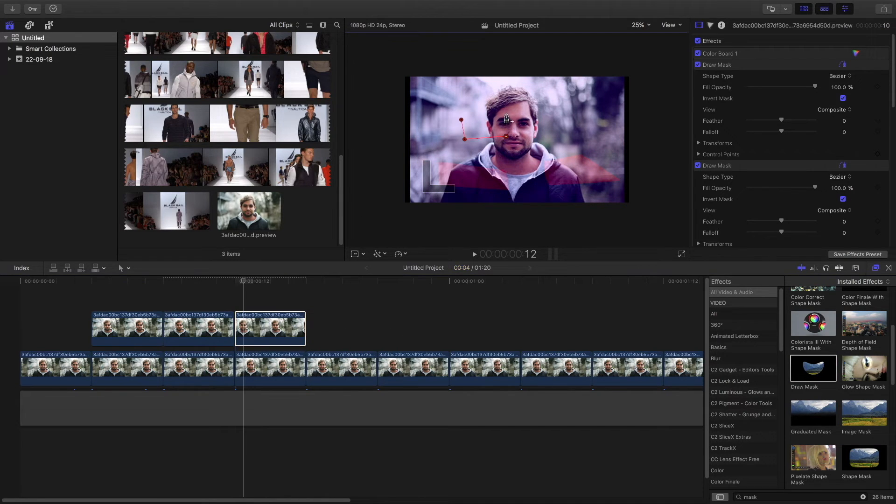
click(462, 120)
scroll(855, 214, down, 4)
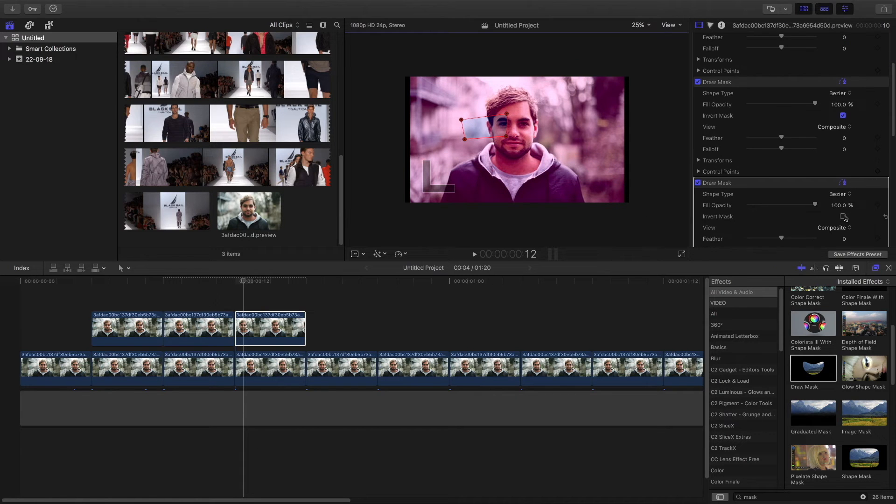
- Add a fourth inverted Draw Mask to the third connected clip, outlining a small area at the upper right of the face
drag(813, 369, 271, 327)
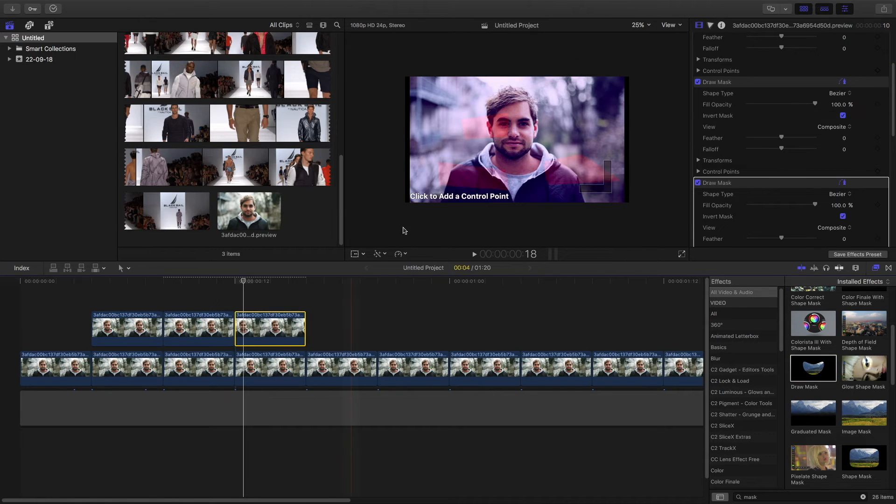
click(545, 101)
click(522, 107)
click(528, 133)
click(546, 101)
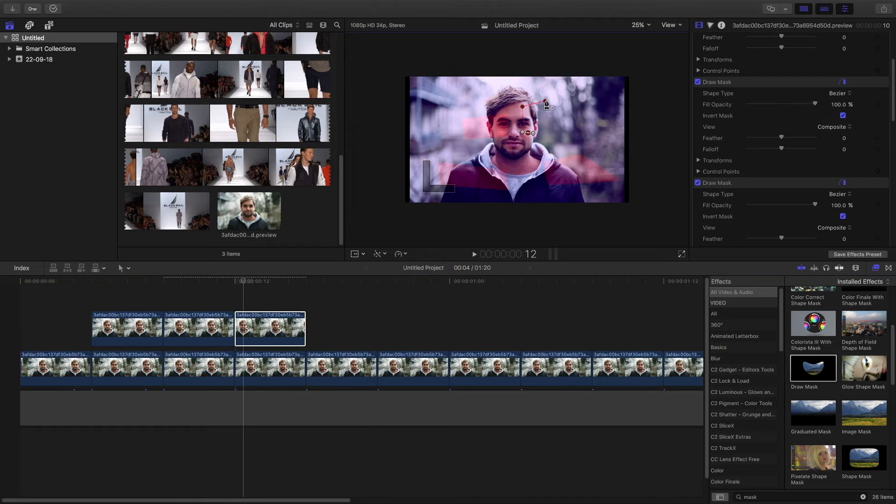
scroll(841, 169, down, 2)
click(843, 169)
click(843, 169)
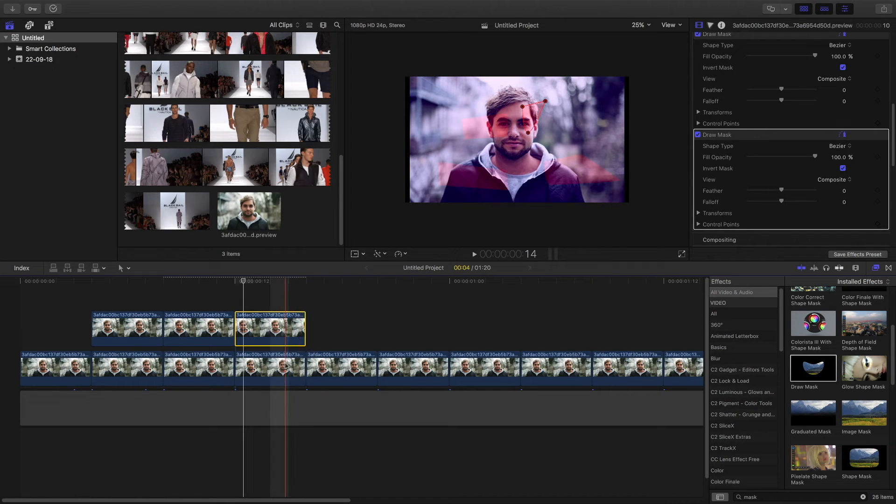
- Create a fourth connected clip segment beside the third one above the storyline
drag(290, 367, 330, 334)
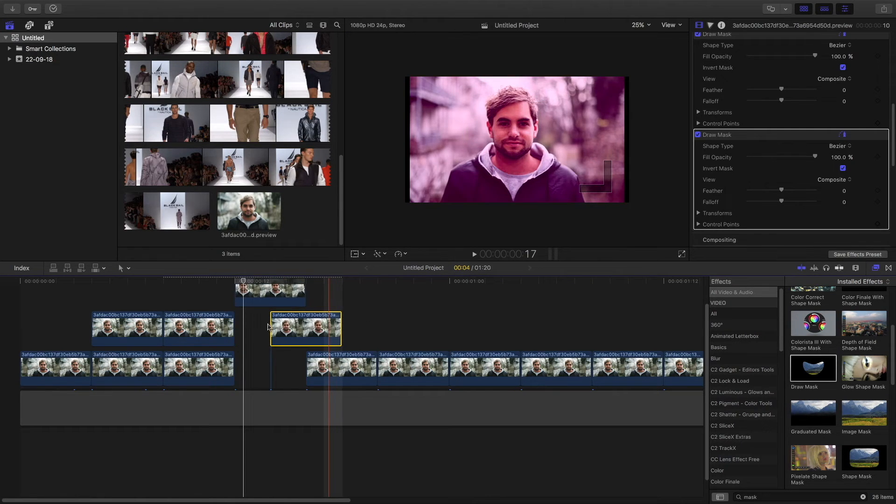
drag(270, 326, 236, 326)
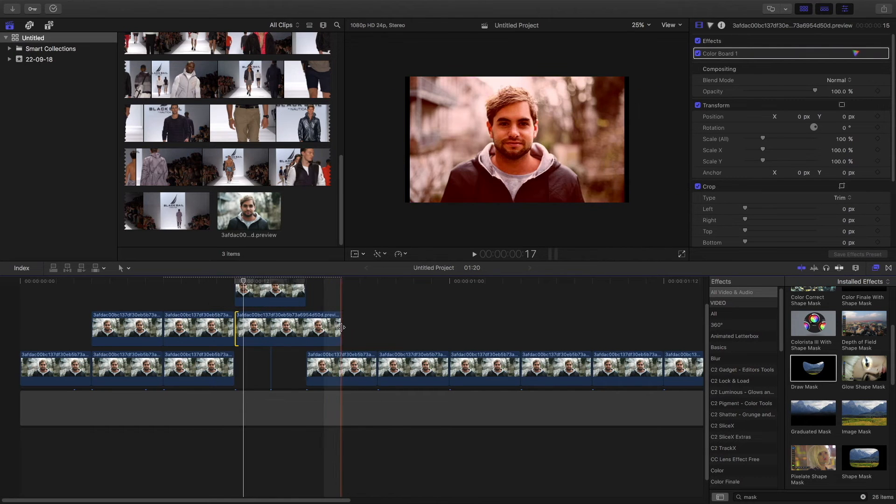
drag(341, 327, 376, 328)
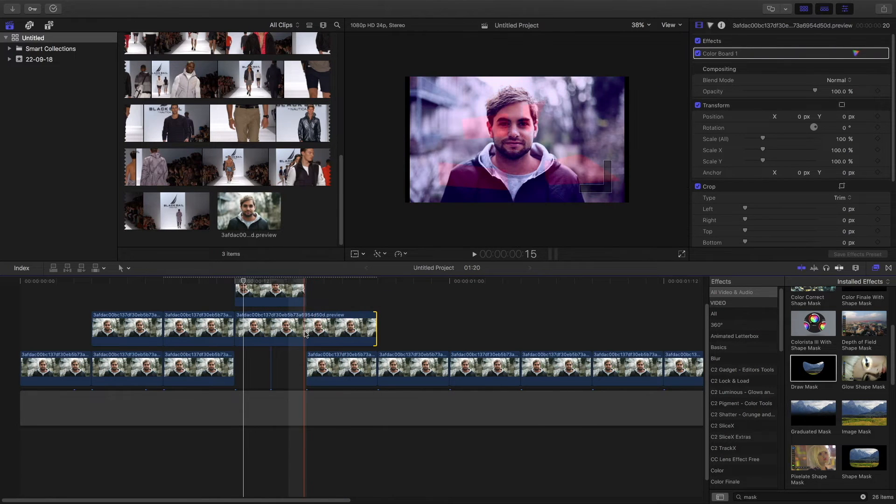
key(b)
click(305, 332)
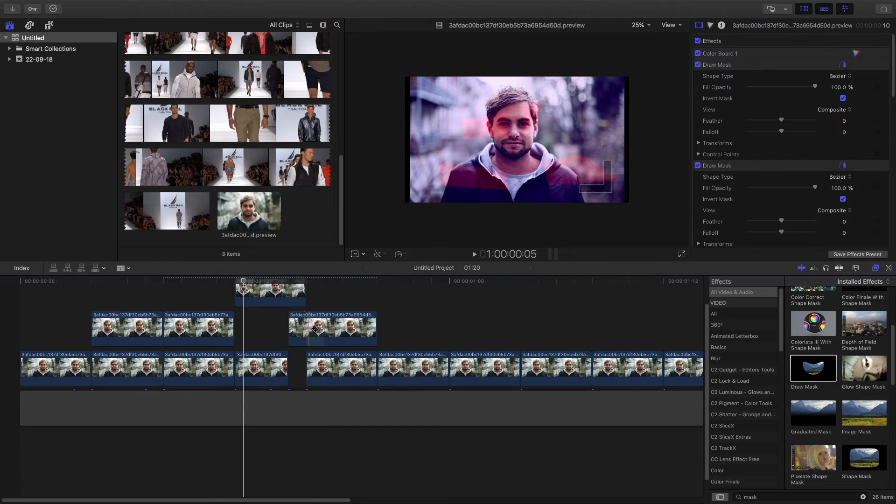
key(super+z)
click(312, 327)
key(a)
click(322, 327)
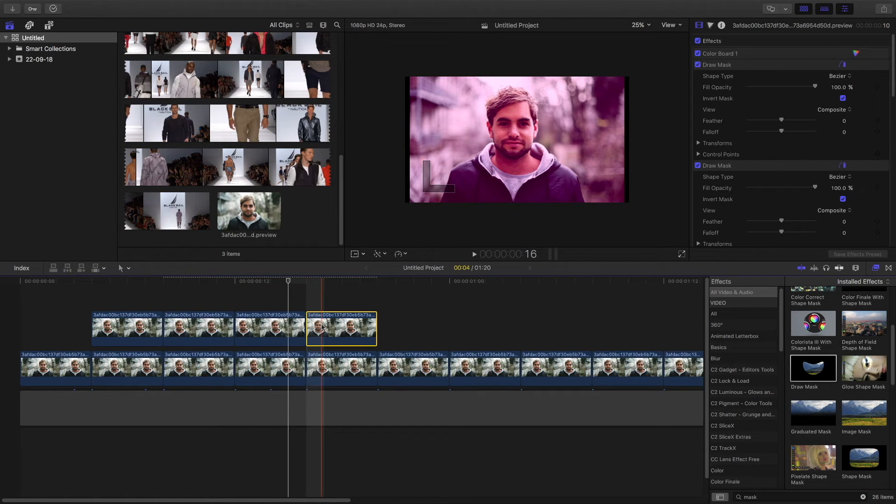
- Apply Draw Mask to the fourth connected clip, outline a small area at the lower right, and invert it
drag(814, 369, 342, 328)
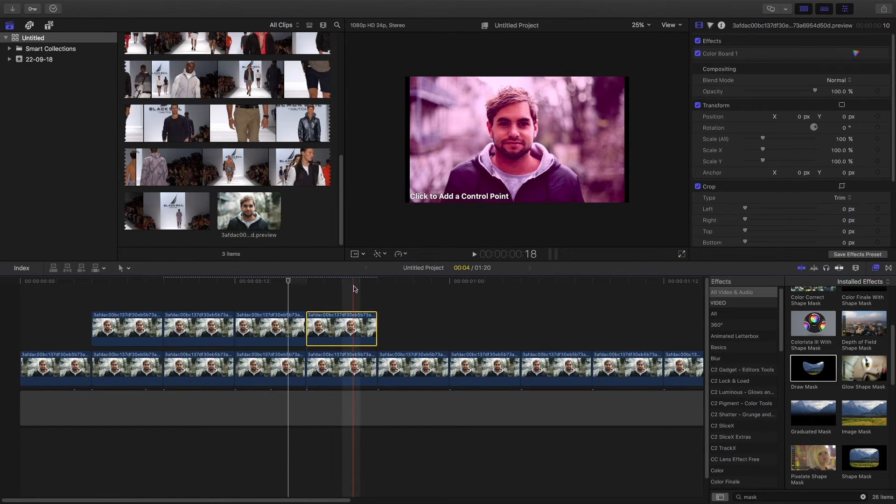
click(346, 280)
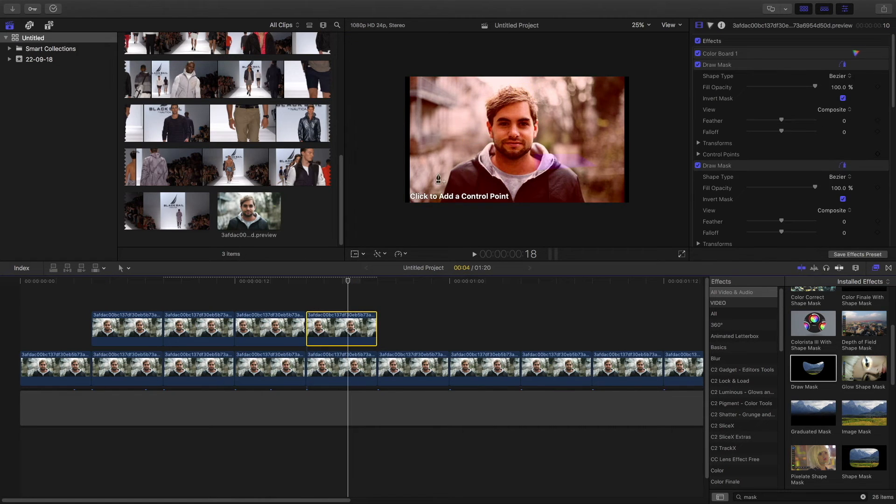
click(744, 167)
scroll(744, 174, down, 5)
click(844, 192)
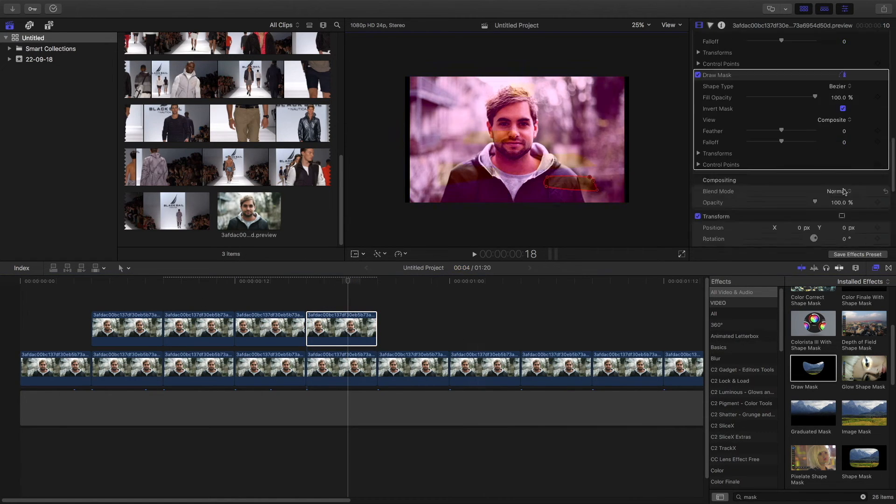
- Extend the connected clip layer along the storyline and enlarge the clip height in the timeline
click(468, 299)
scroll(380, 292, right, 5)
click(217, 369)
drag(219, 368, 237, 330)
drag(269, 330, 323, 330)
drag(290, 411, 395, 374)
drag(447, 449, 464, 431)
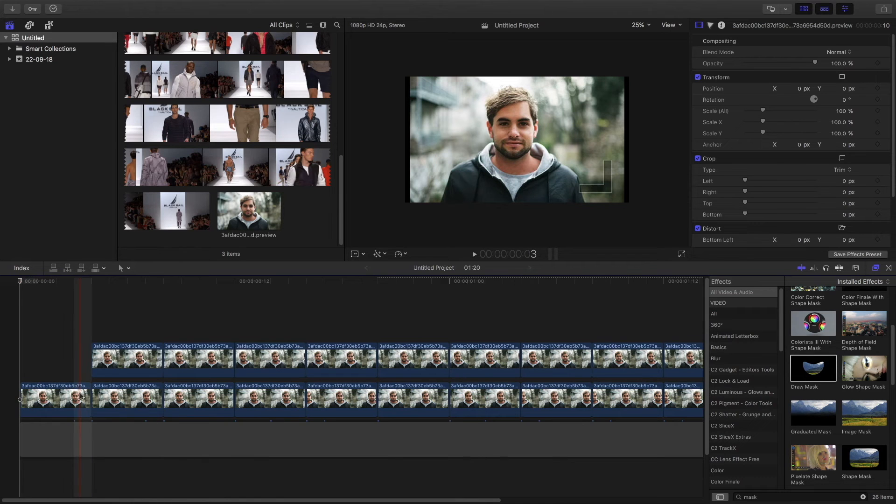
- Trim the ends of the first clips in both layers to open short gaps between them
drag(86, 396, 65, 396)
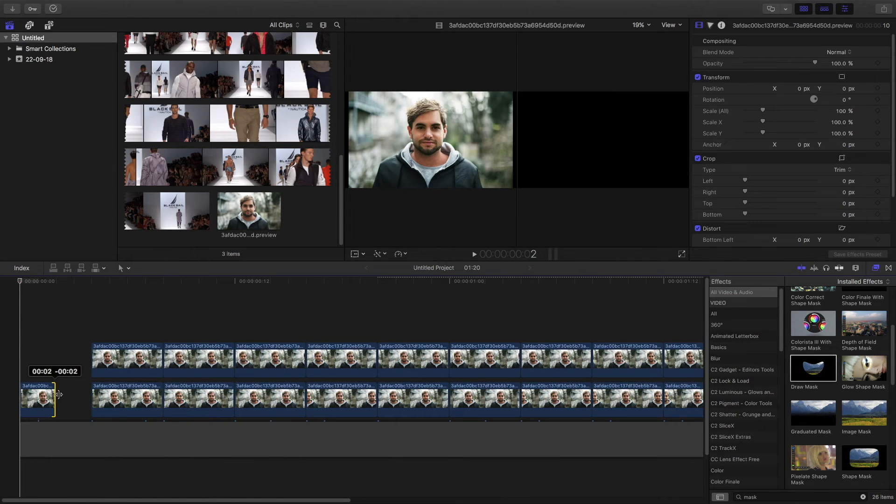
drag(99, 320, 140, 395)
drag(164, 358, 123, 349)
drag(145, 397, 126, 397)
drag(215, 366, 205, 368)
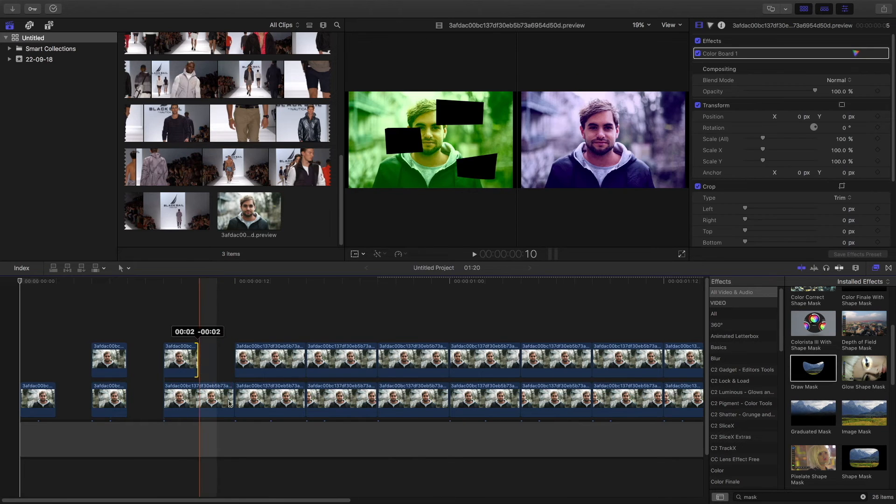
drag(230, 402, 200, 404)
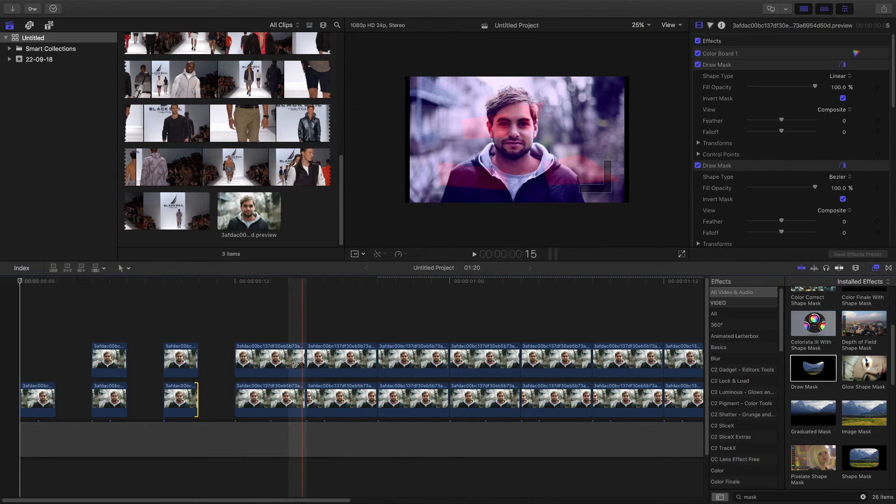
drag(296, 364, 269, 362)
drag(305, 402, 269, 401)
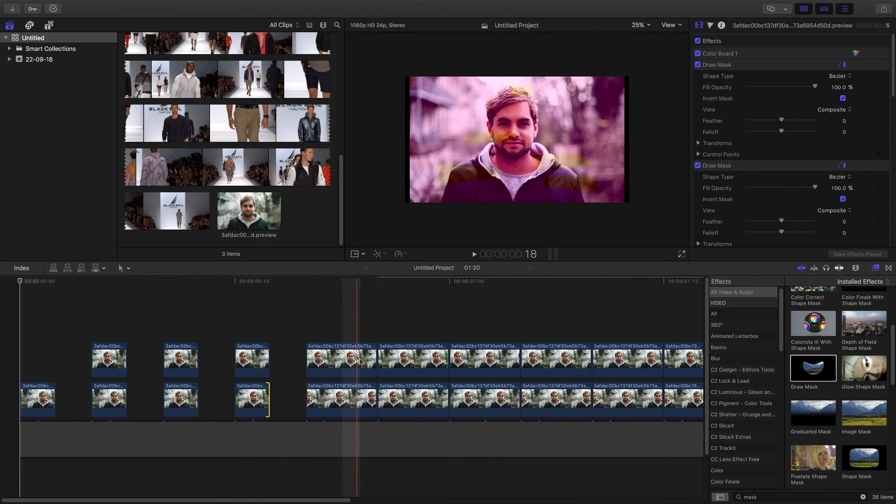
drag(374, 358, 351, 359)
drag(375, 401, 342, 400)
- Continue trimming the ends of the following clips in both layers to leave matching gaps
scroll(345, 397, right, 5)
drag(326, 362, 293, 362)
drag(327, 402, 293, 402)
drag(399, 362, 365, 361)
drag(398, 402, 364, 402)
drag(470, 373, 442, 375)
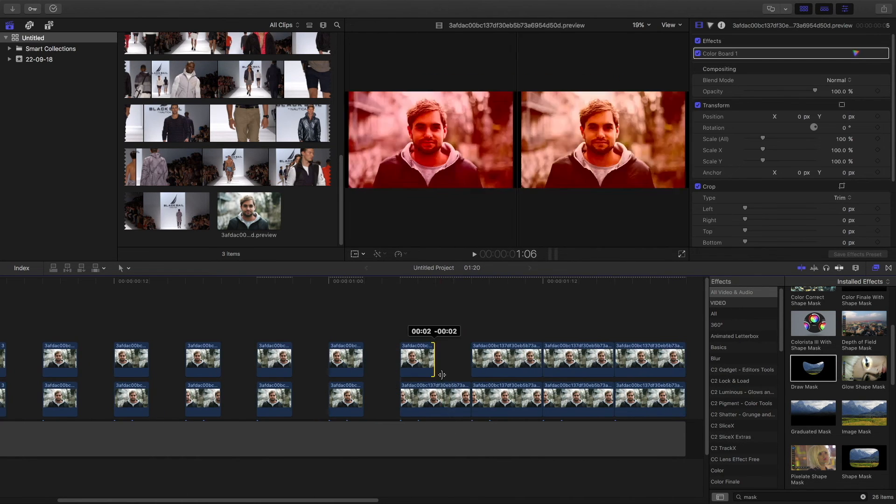
drag(470, 402, 435, 402)
drag(542, 362, 507, 362)
drag(613, 362, 579, 362)
- Apply a context command to the first storyline clip and delete a following clip from the timeline
right_click(38, 397)
click(84, 472)
click(179, 397)
key(Delete)
click(267, 356)
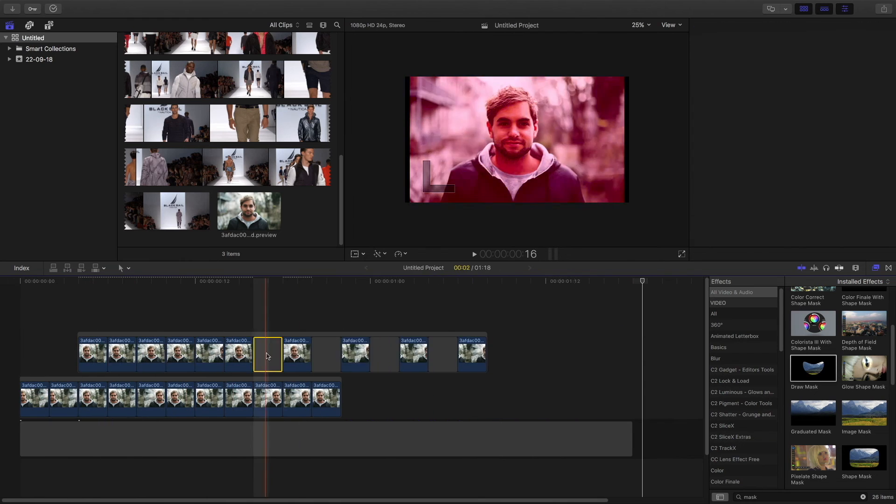
- Delete the selected clip and trim the ends of both clip layers, then fit the timeline to the window
key(Delete)
drag(98, 335, 69, 335)
drag(632, 439, 342, 438)
key(shift+z)
- Select all clips in both layers and break apart the clip items
drag(643, 398, 33, 312)
key(shift+super+g)
click(493, 308)
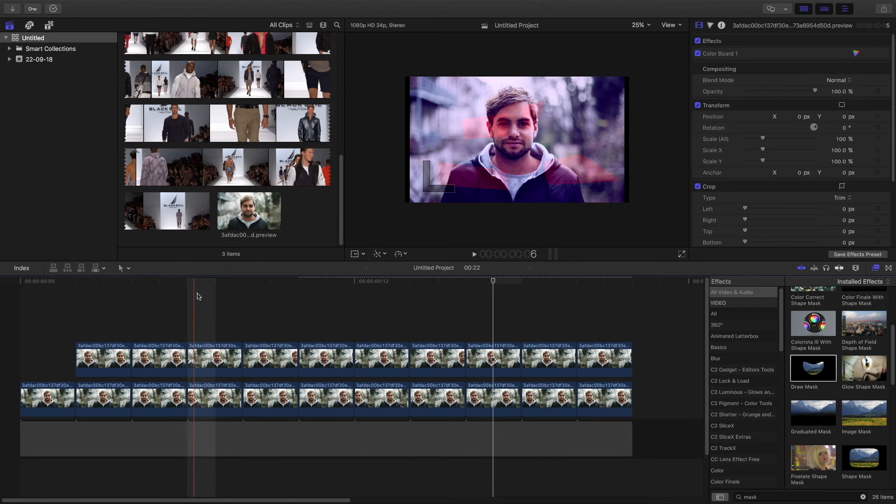
- Apply a Draw Mask to the upper clip at the playhead, shape it over the face, and invert it
click(319, 310)
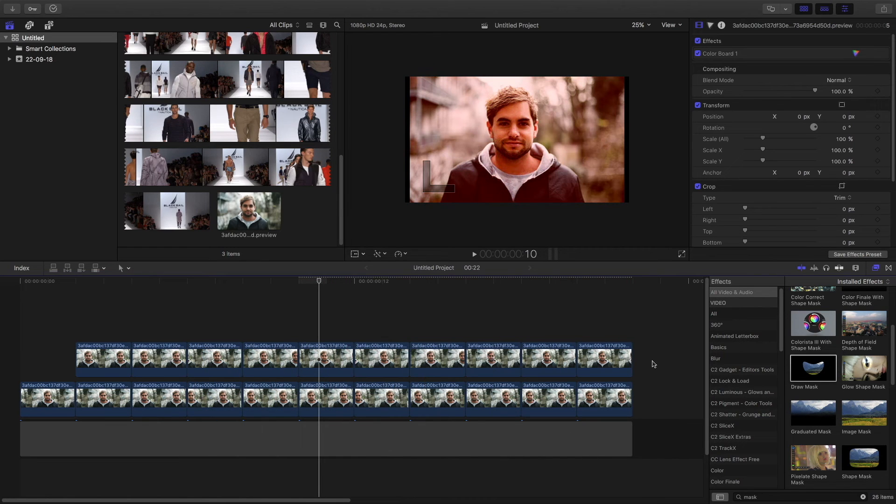
drag(654, 364, 322, 360)
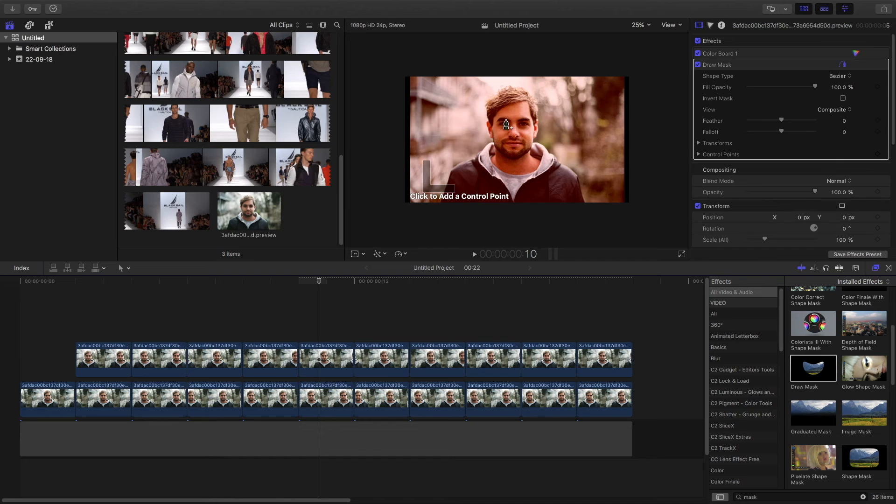
click(476, 111)
click(843, 99)
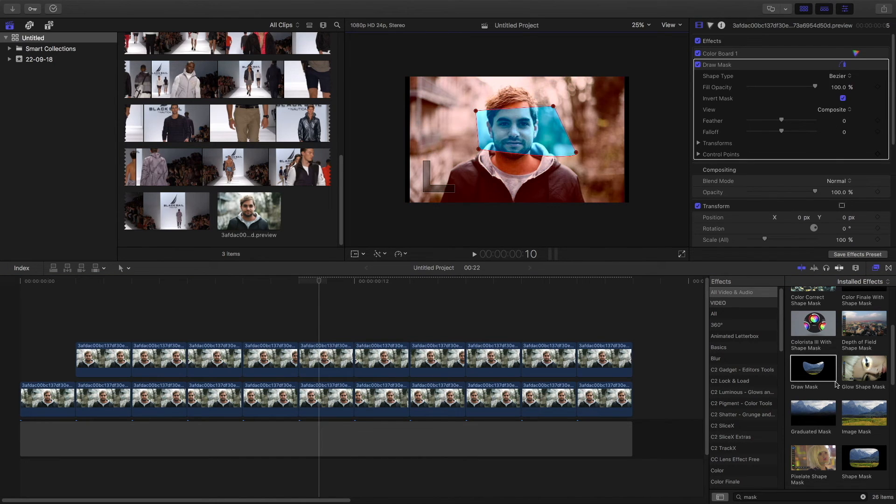
- Add a second Draw Mask to the same clip, shape a band across the lower body, and invert it
drag(572, 368, 358, 376)
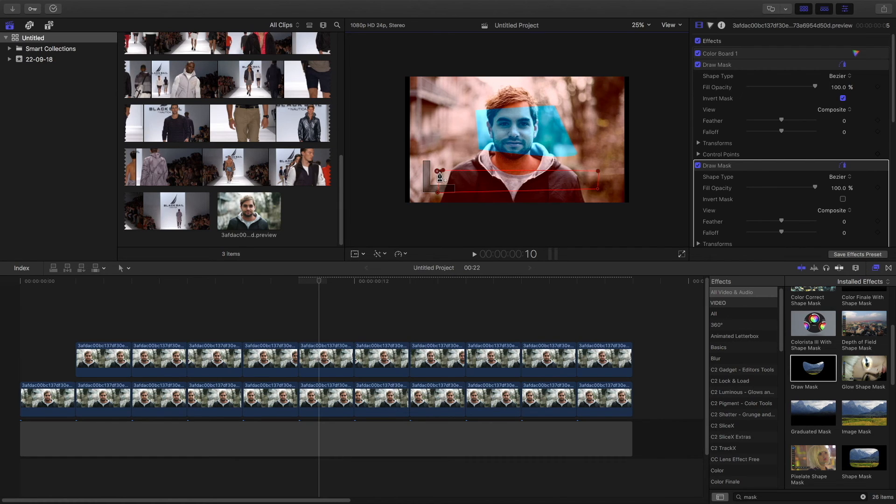
click(439, 172)
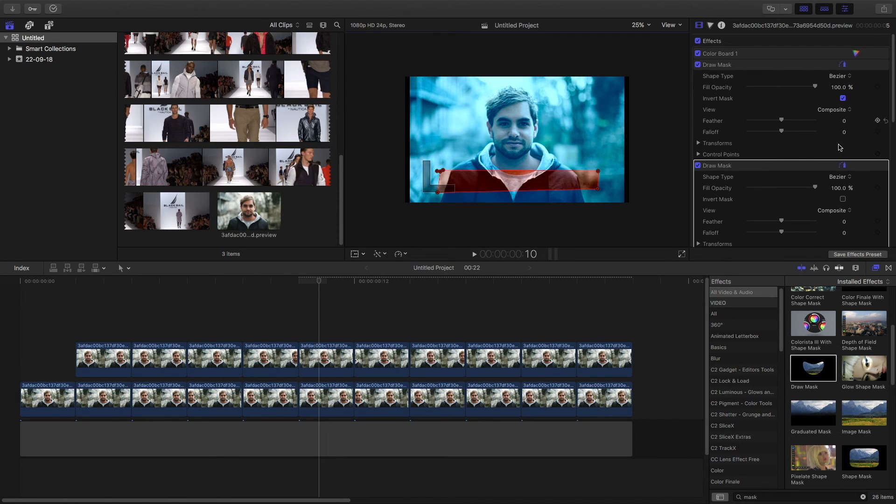
scroll(841, 154, down, 1)
click(843, 192)
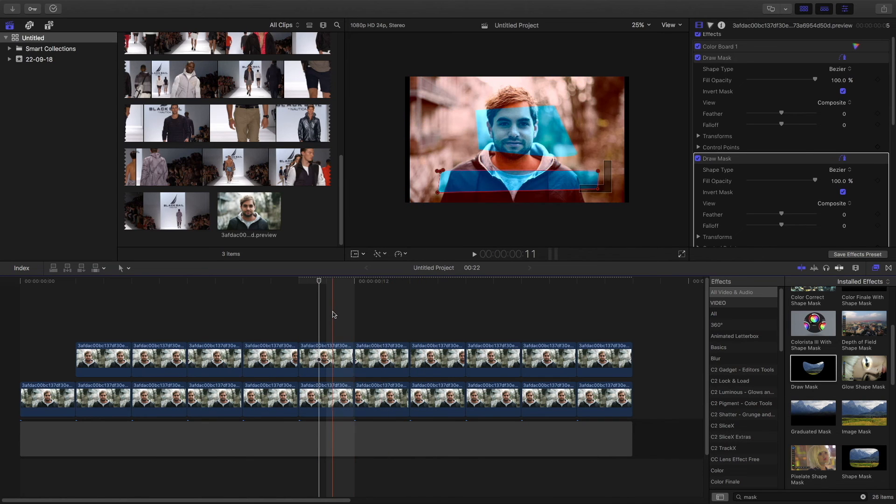
- Apply two Draw Masks to the next upper clip and invert both of them
double_click(825, 366)
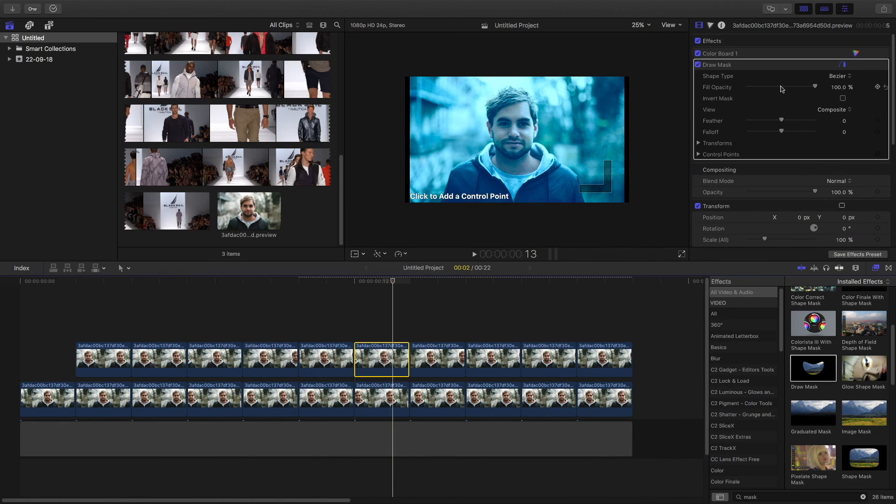
click(844, 98)
double_click(814, 369)
click(844, 199)
- Select the following upper clip, apply a Draw Mask to it, and invert the mask
click(434, 360)
double_click(814, 369)
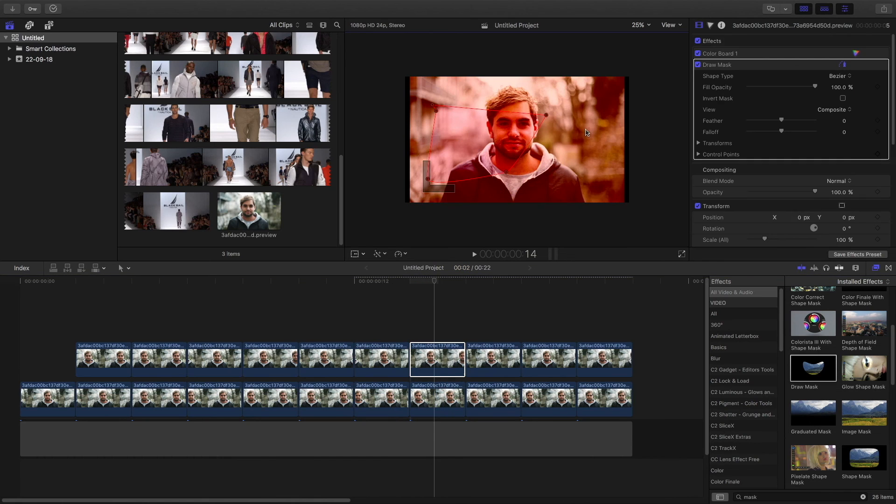
scroll(843, 98, down, 2)
click(843, 62)
- Apply two Draw Masks to the next upper clip, draw their shapes in the viewer, and invert the first
click(498, 359)
double_click(813, 368)
click(536, 70)
click(843, 98)
double_click(814, 369)
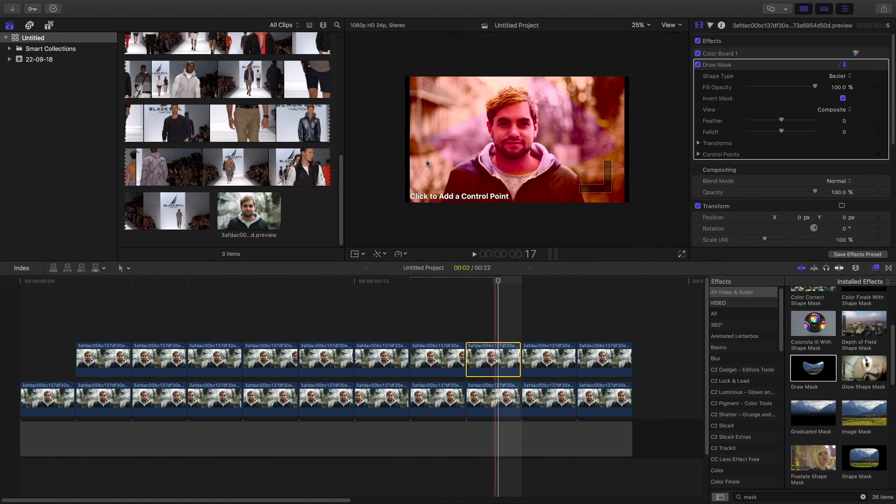
click(426, 160)
click(476, 185)
click(533, 183)
- Apply Draw Masks to the following upper clip and invert both masks
click(535, 360)
drag(813, 369, 548, 362)
click(843, 98)
click(843, 199)
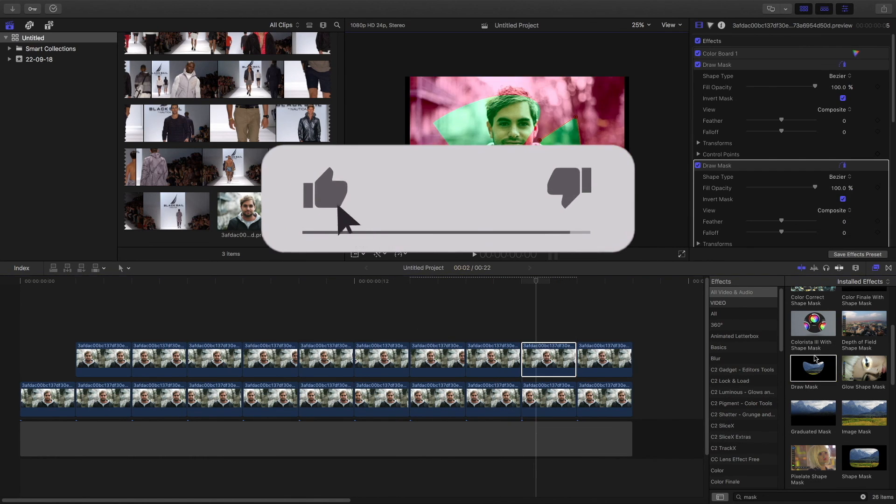
- Apply two inverted Draw Masks to the last upper clip and play the sequence from the start
click(588, 359)
drag(814, 369, 603, 362)
click(445, 143)
click(843, 98)
double_click(814, 369)
click(844, 200)
click(28, 292)
key(space)
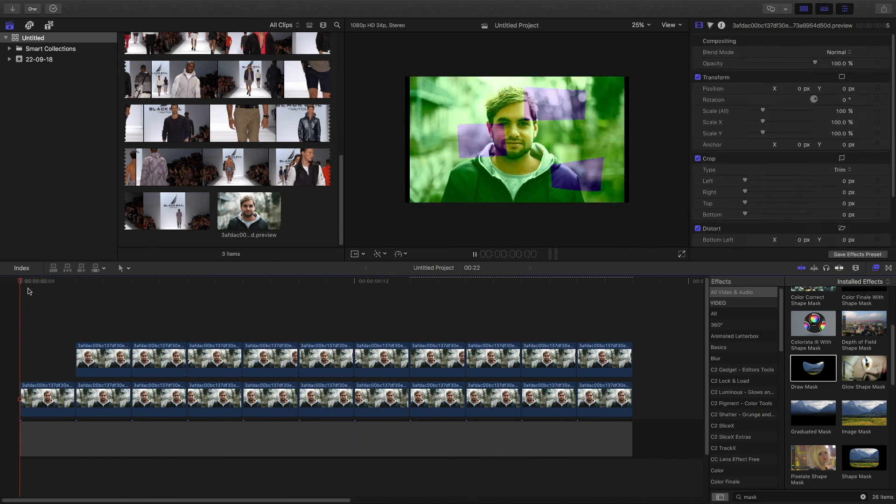